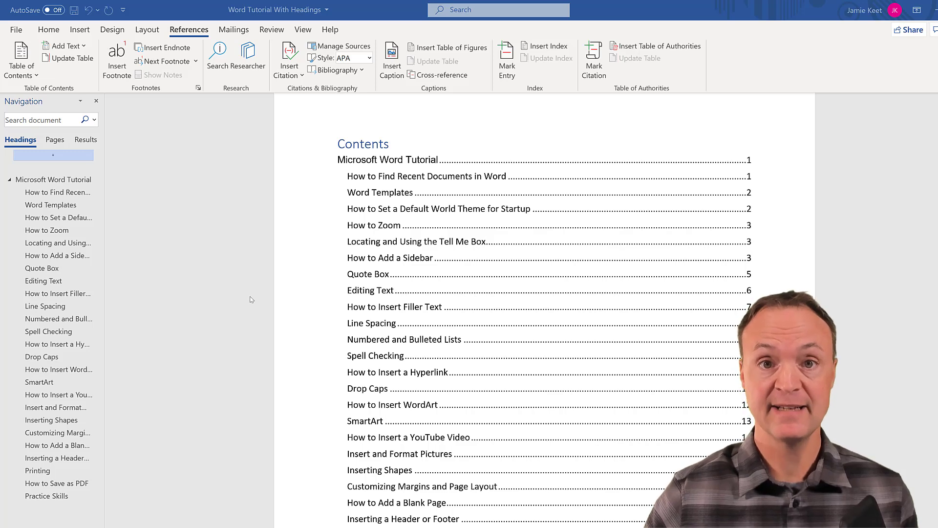
scroll(294, 323, "down", 2)
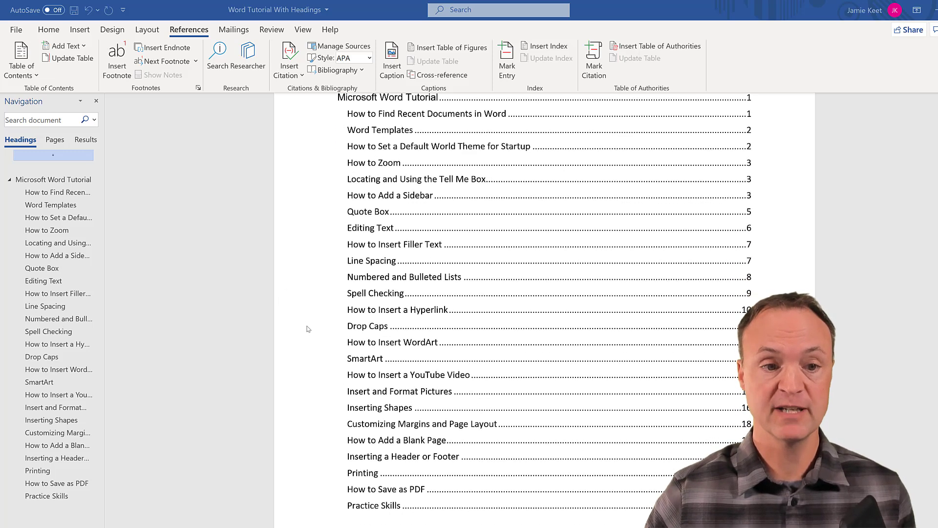
scroll(306, 330, "down", 3)
scroll(306, 331, "up", 3)
scroll(305, 331, "up", 3)
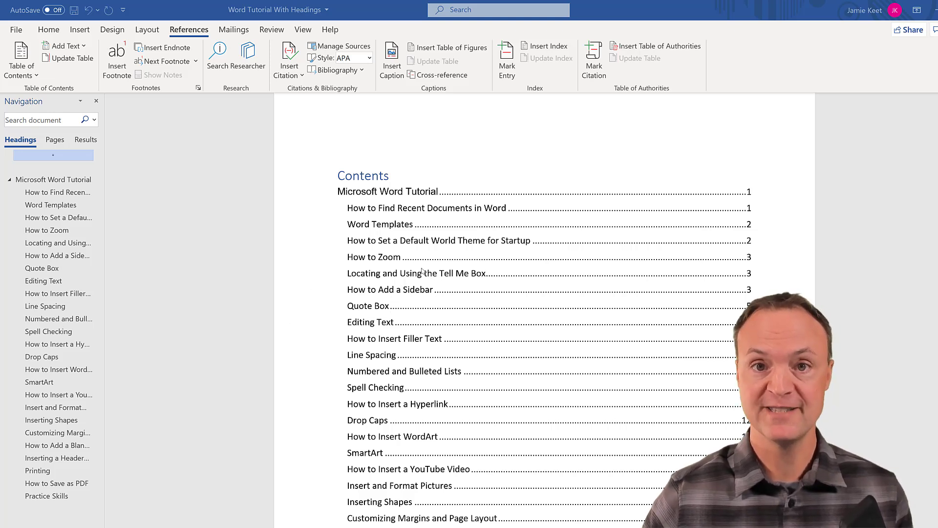
scroll(423, 272, "down", 1)
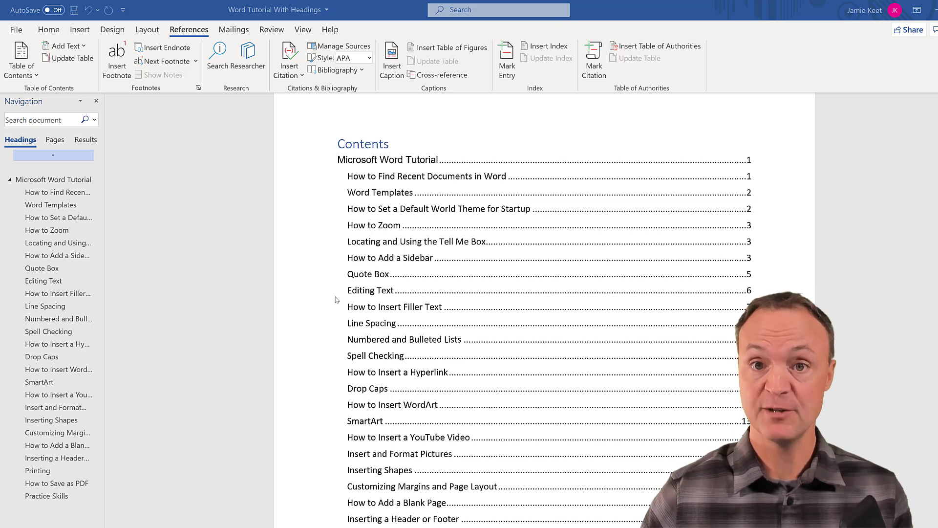
scroll(381, 293, "down", 1)
scroll(392, 315, "down", 1)
scroll(403, 345, "down", 1)
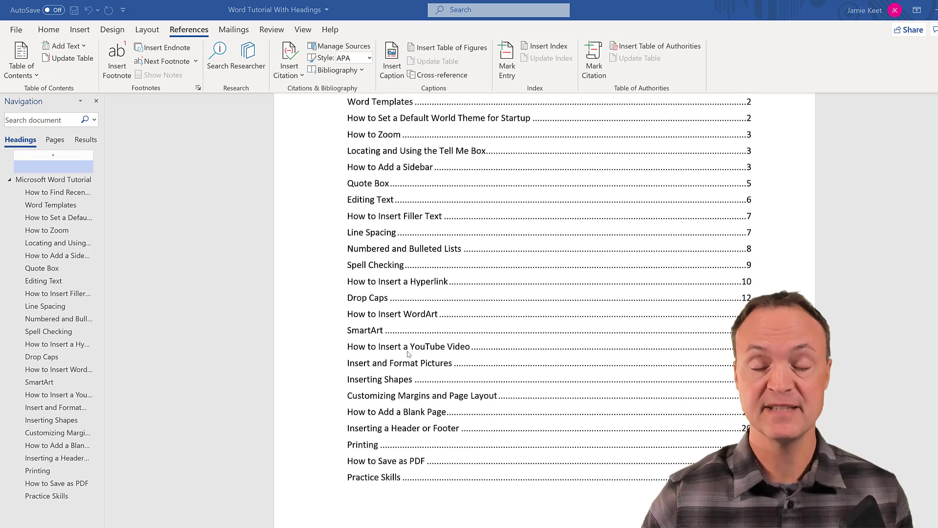
scroll(411, 351, "up", 1)
scroll(412, 350, "up", 1)
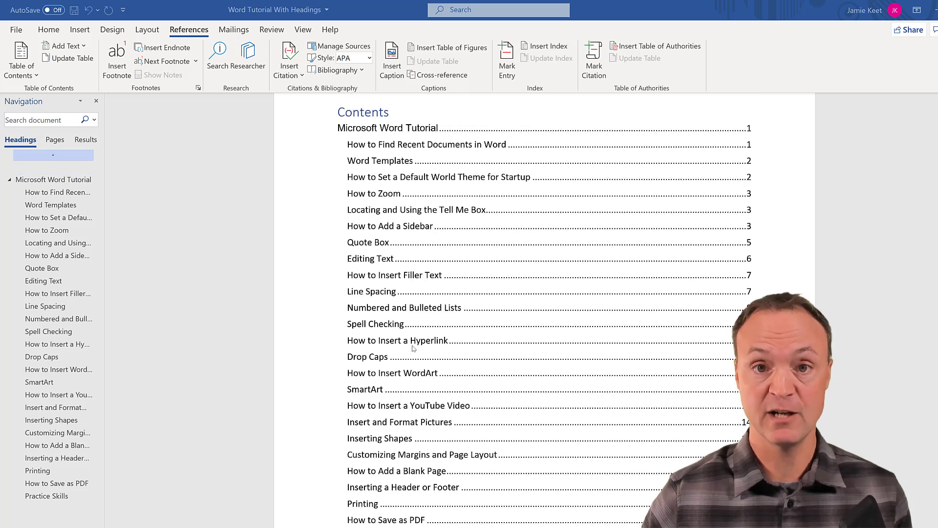
scroll(419, 345, "up", 1)
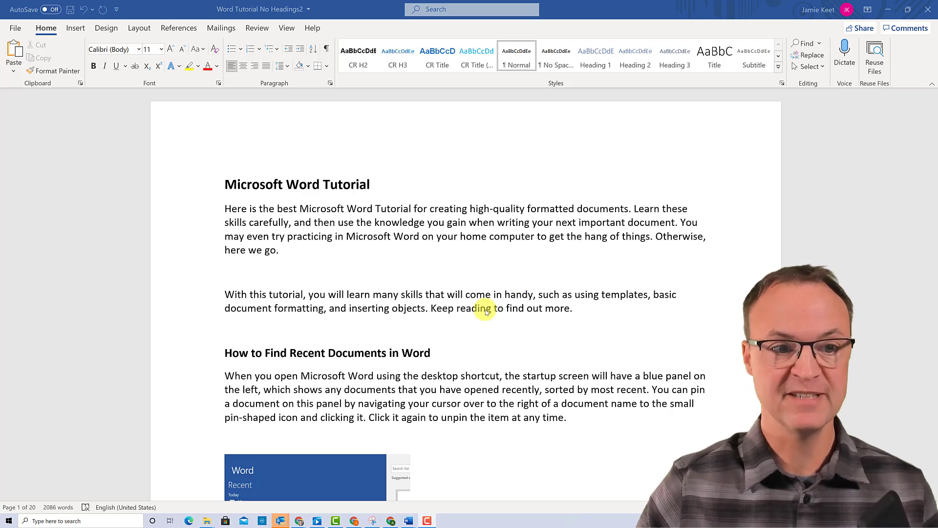
scroll(483, 270, "down", 1)
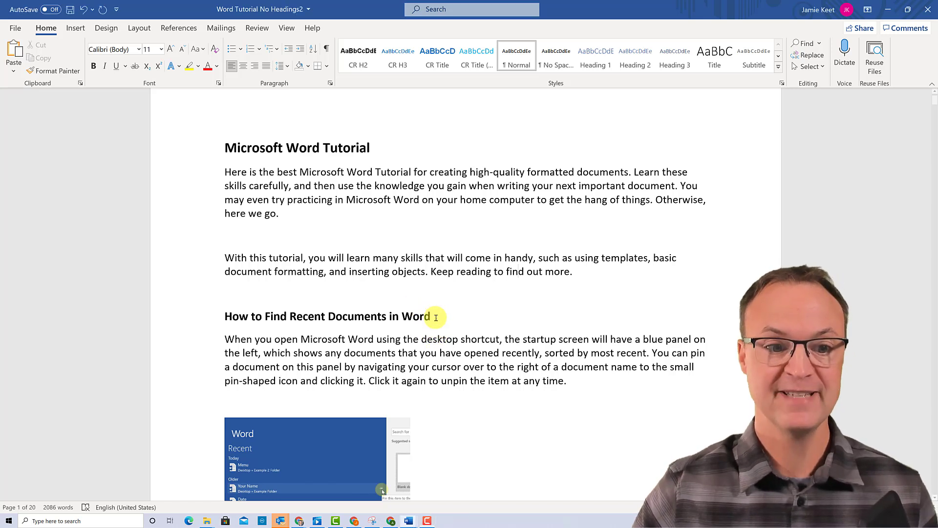
Set the 'How to Find Recent Documents in Word' heading to 14 pt font size.
left_click_drag(409, 316, 226, 317)
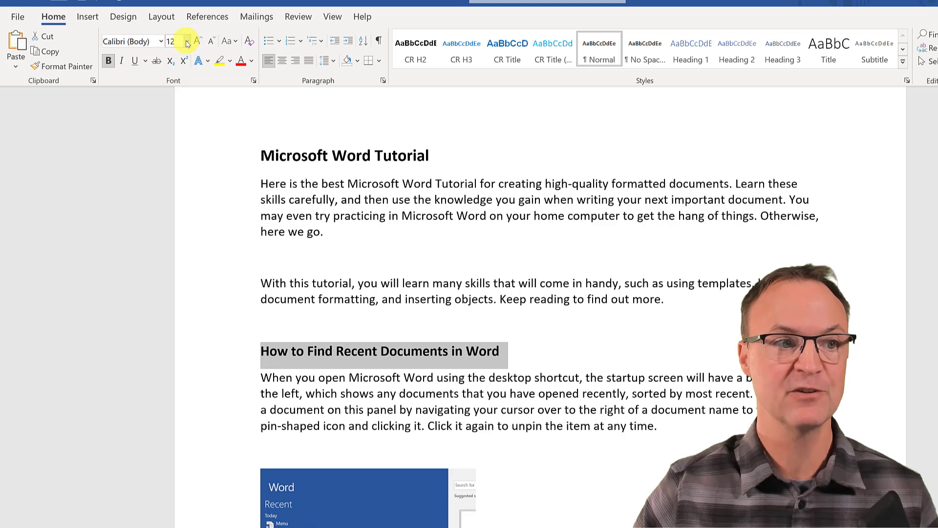
left_click(187, 42)
left_click(174, 128)
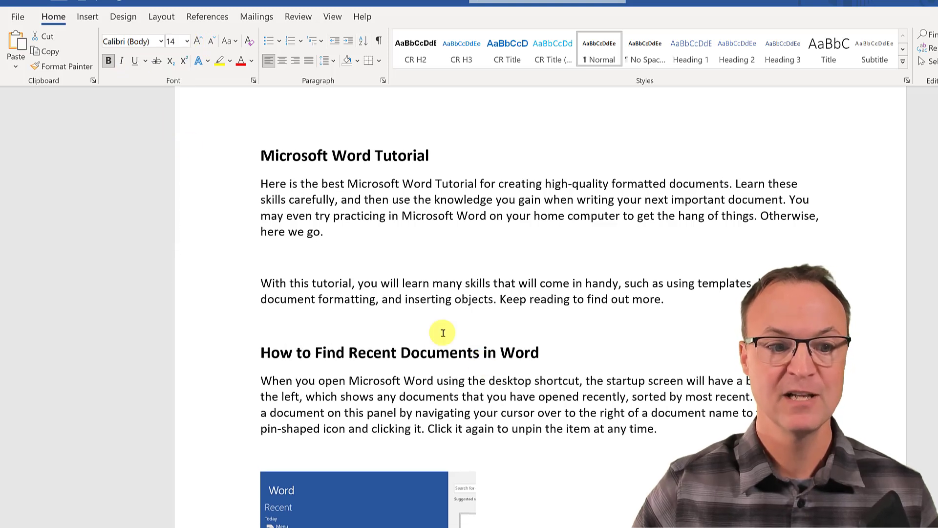
left_click(503, 407)
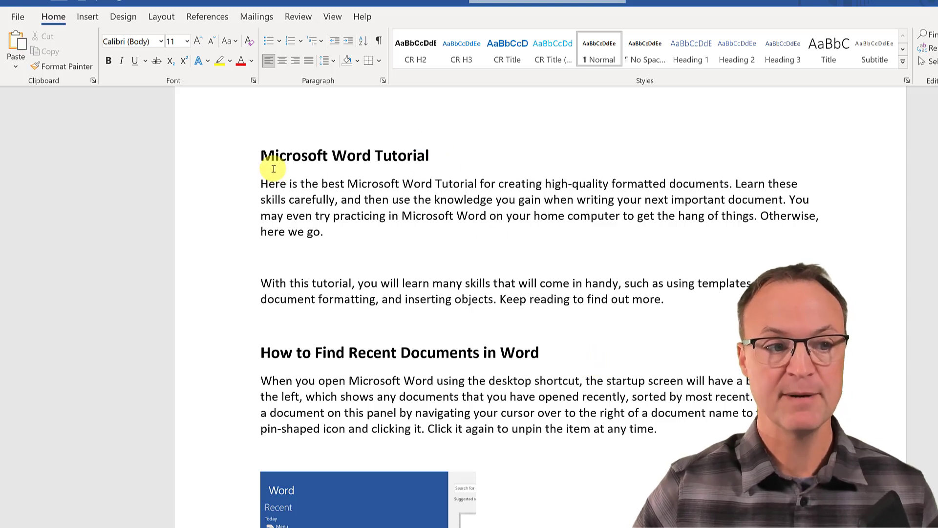
left_click(261, 156)
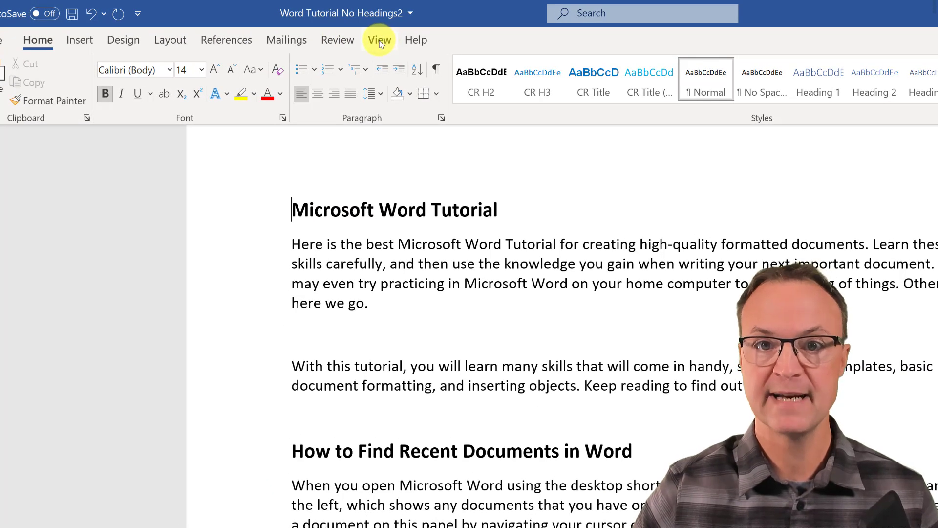
Show the Navigation Pane beside the document and return to the Home ribbon.
left_click(381, 43)
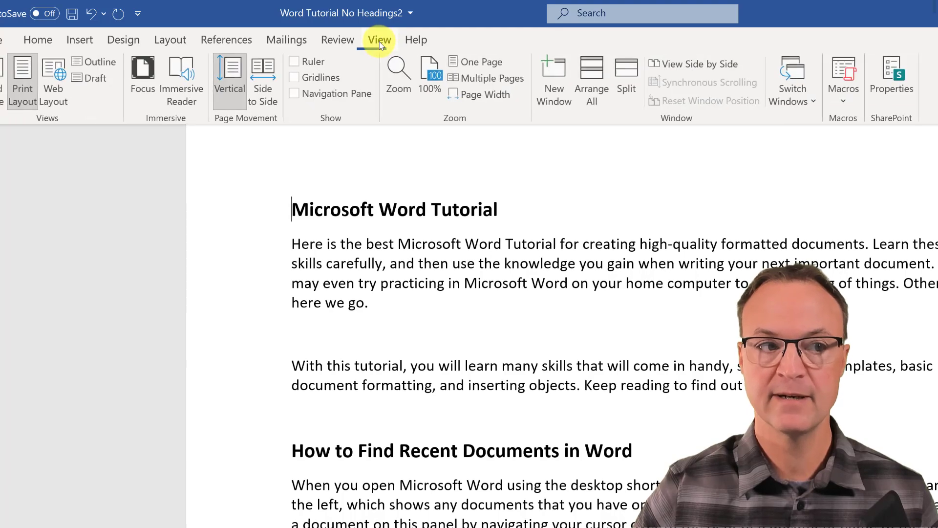
left_click(295, 95)
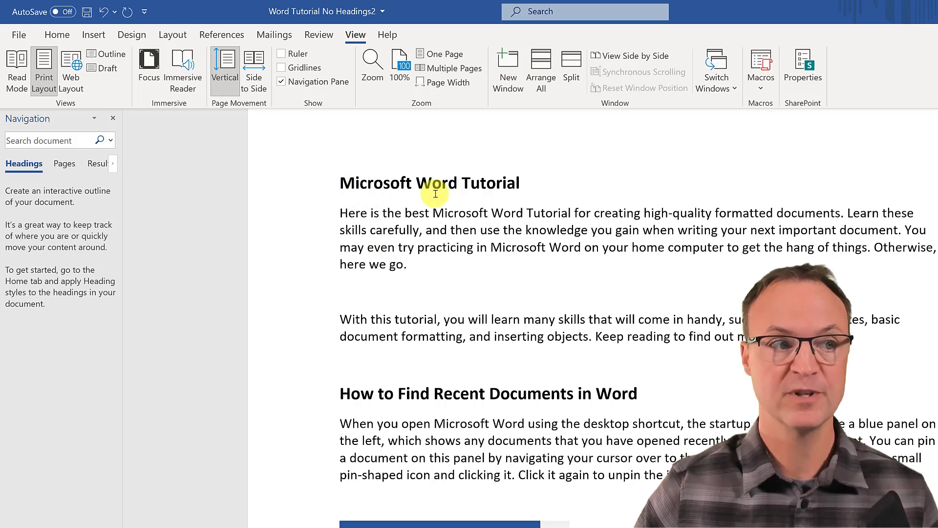
left_click(58, 34)
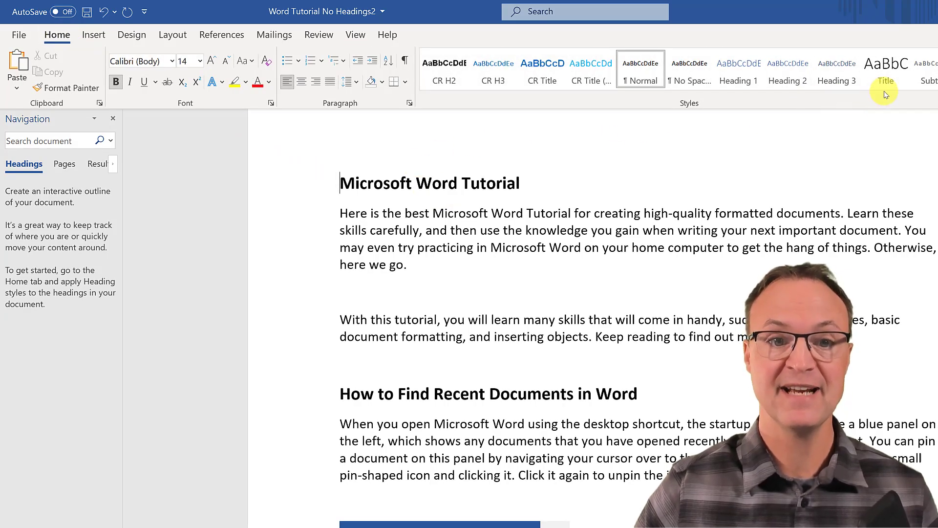
Apply Title to the main title and Heading 1 to 'How to Find Recent Documents'.
left_click(887, 72)
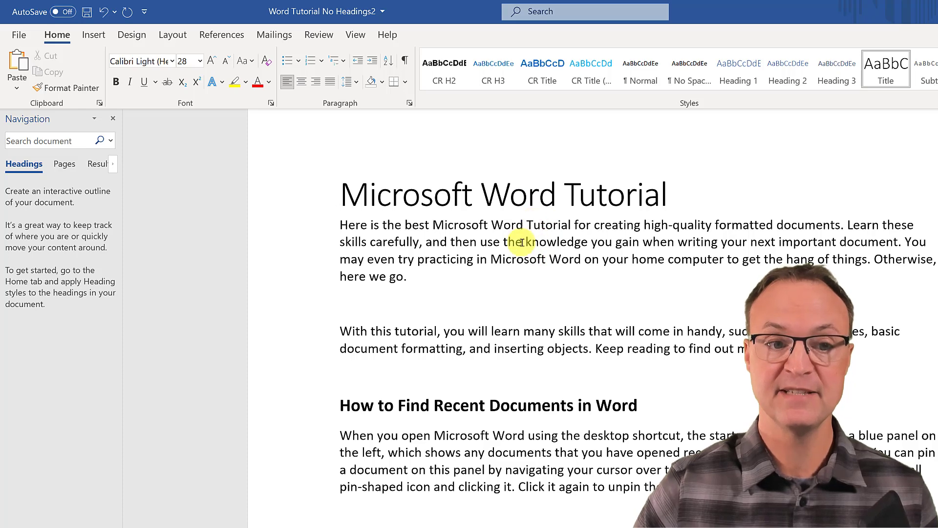
scroll(519, 245, "down", 1)
scroll(518, 247, "down", 2)
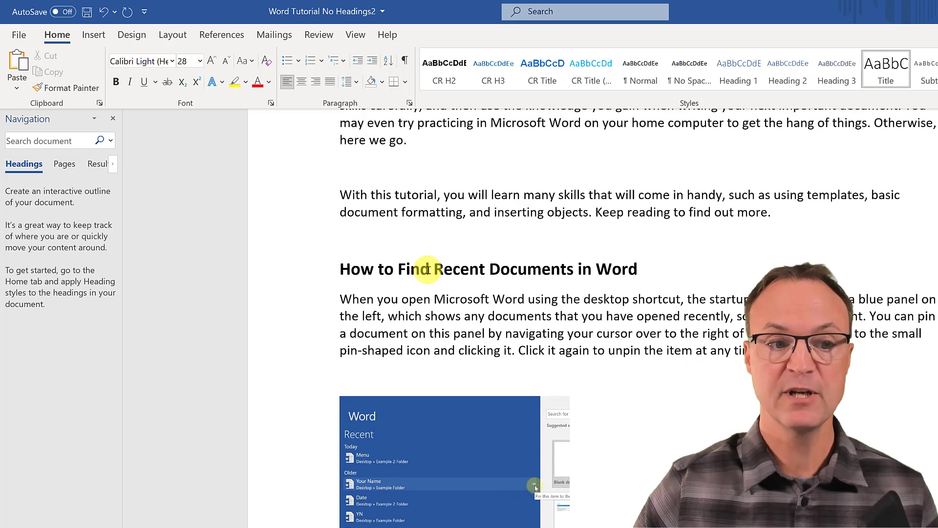
left_click(340, 269)
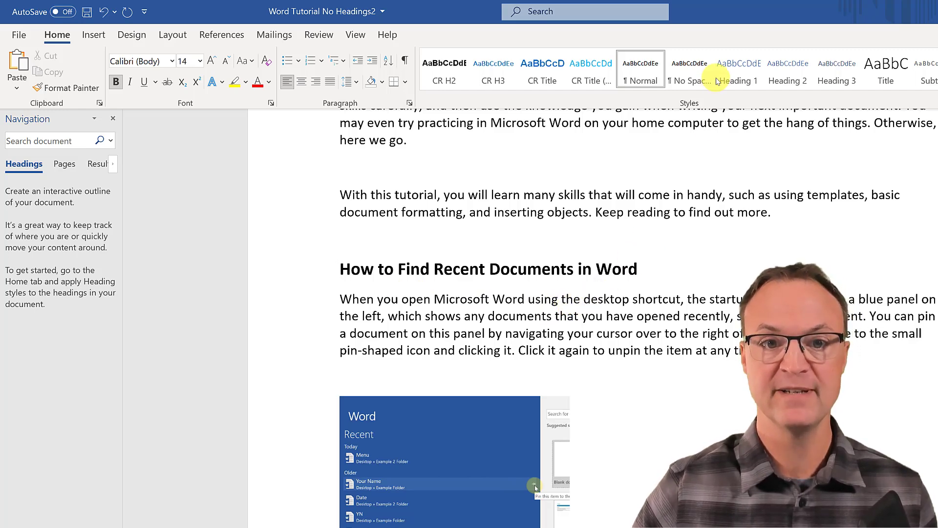
left_click(740, 80)
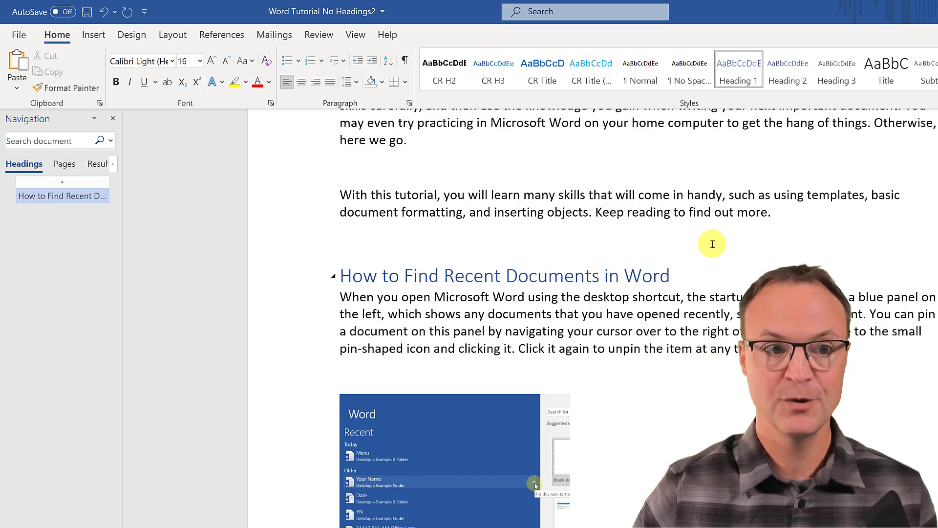
left_click(445, 82)
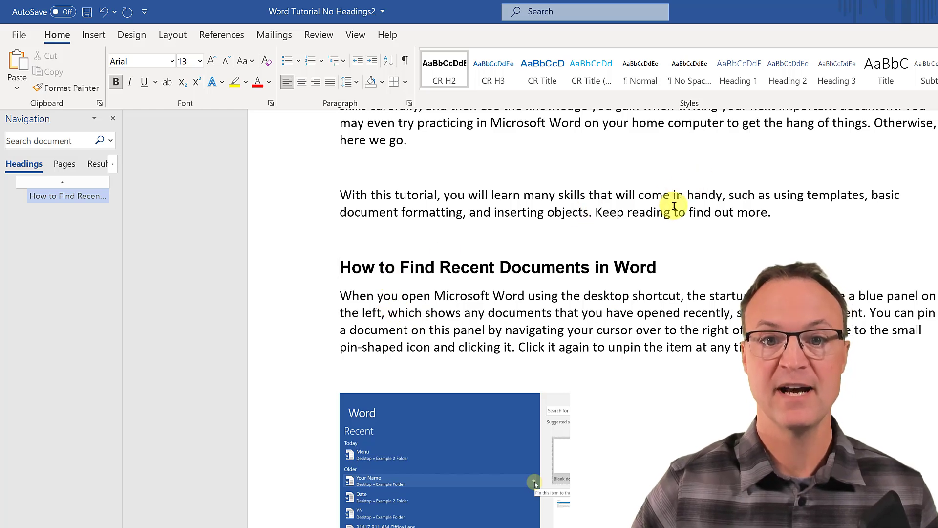
left_click(738, 70)
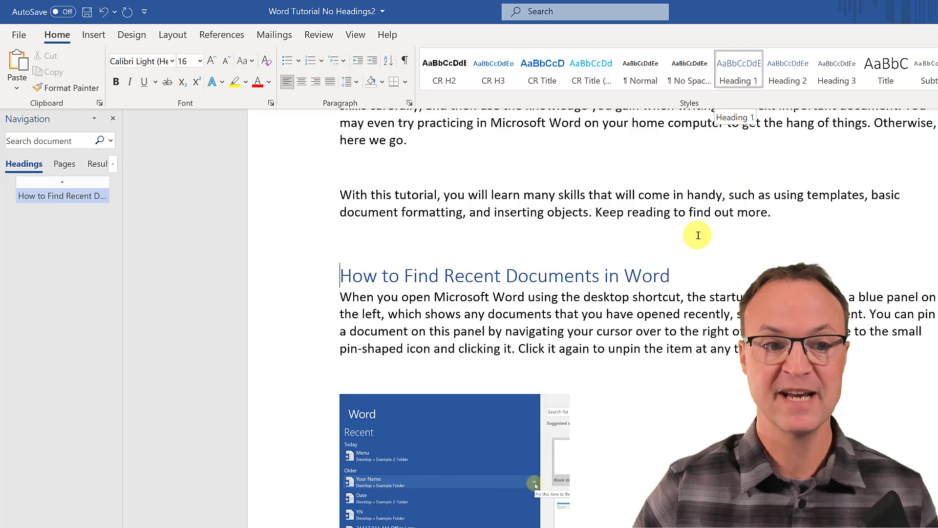
scroll(646, 332, "down", 3)
scroll(646, 331, "down", 4)
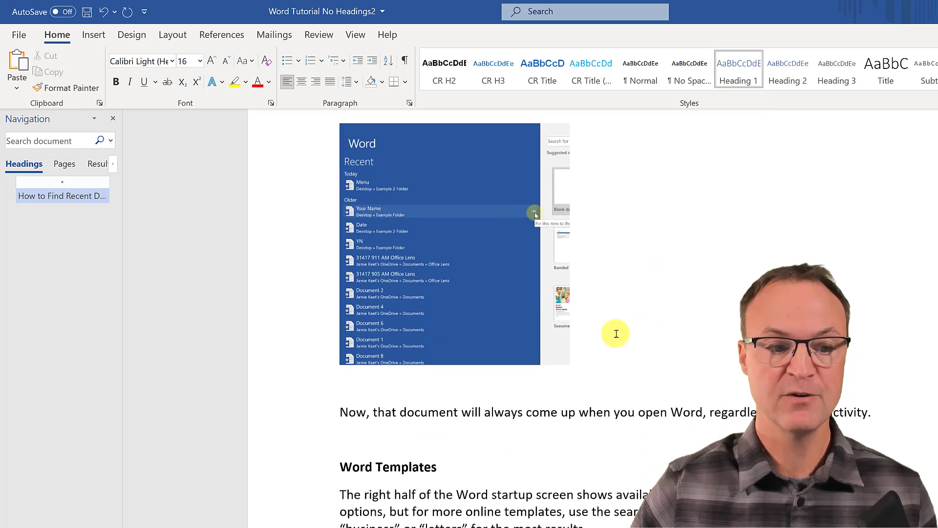
Make the Word Templates and default-theme headings Heading 1 as well.
left_click(340, 465)
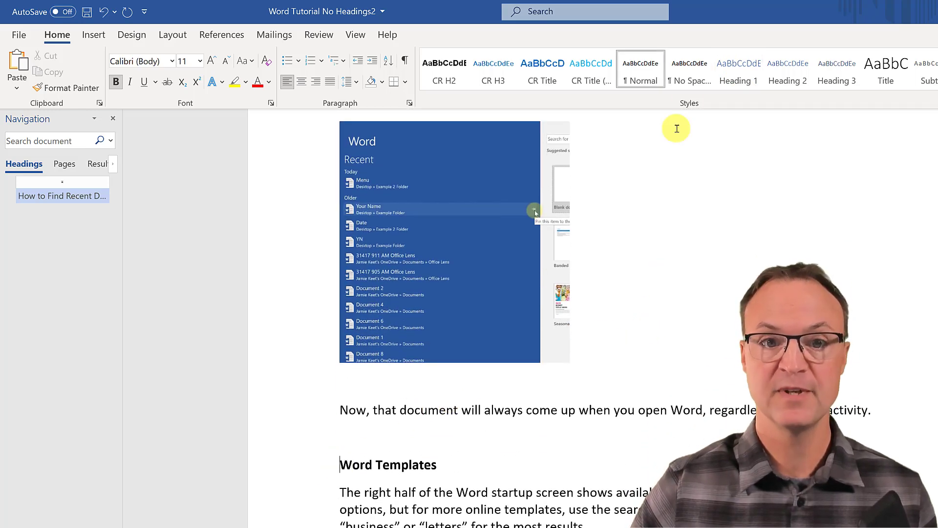
left_click(738, 66)
scroll(638, 330, "down", 3)
scroll(622, 341, "down", 3)
scroll(622, 341, "down", 2)
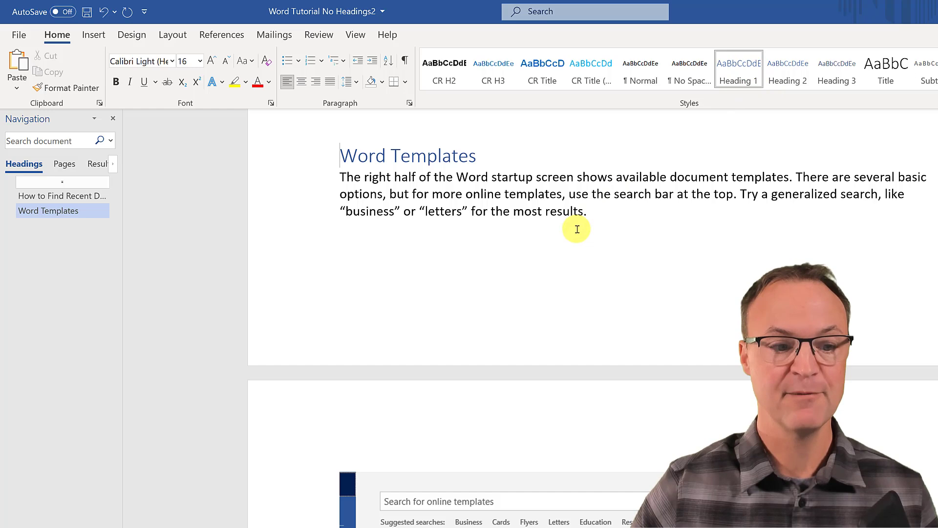
scroll(506, 293, "down", 5)
scroll(363, 382, "down", 4)
left_click(342, 417)
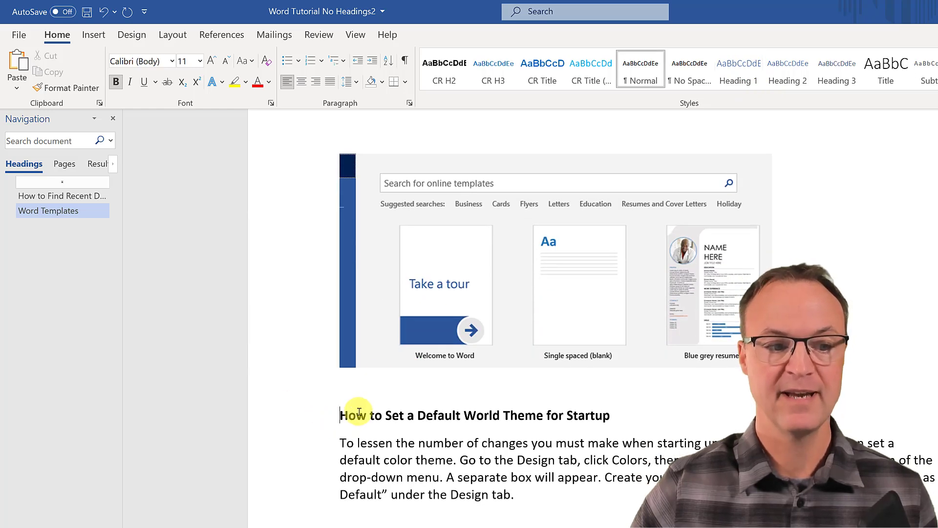
left_click(748, 76)
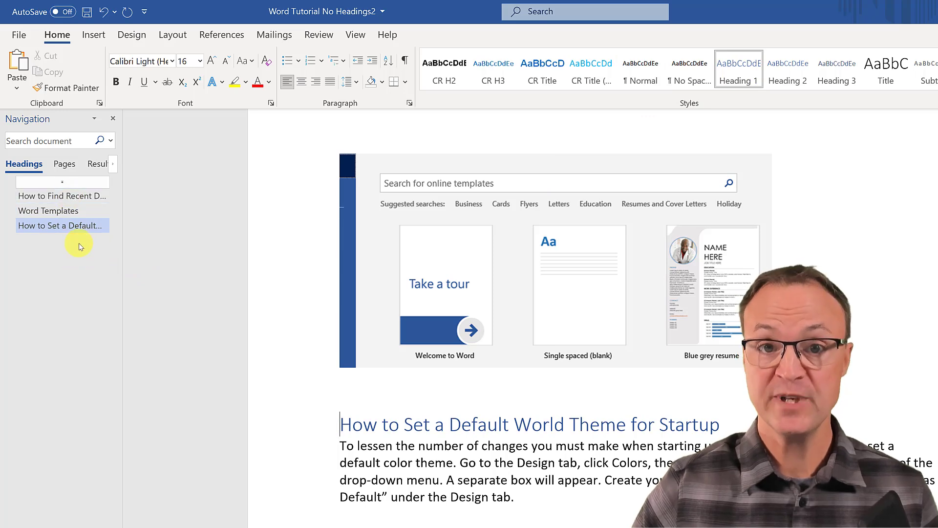
scroll(303, 312, "up", 1)
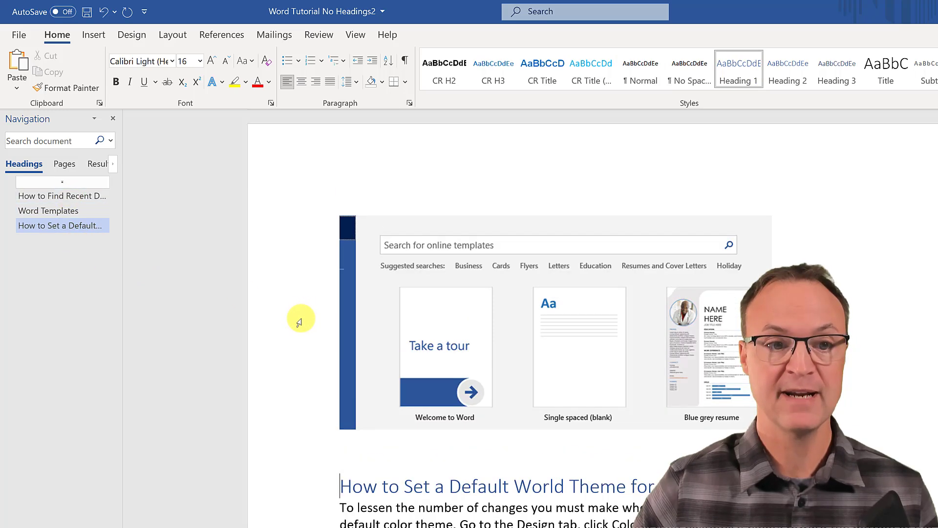
scroll(299, 318, "up", 3)
scroll(314, 324, "up", 1)
scroll(379, 327, "up", 7)
scroll(367, 332, "up", 4)
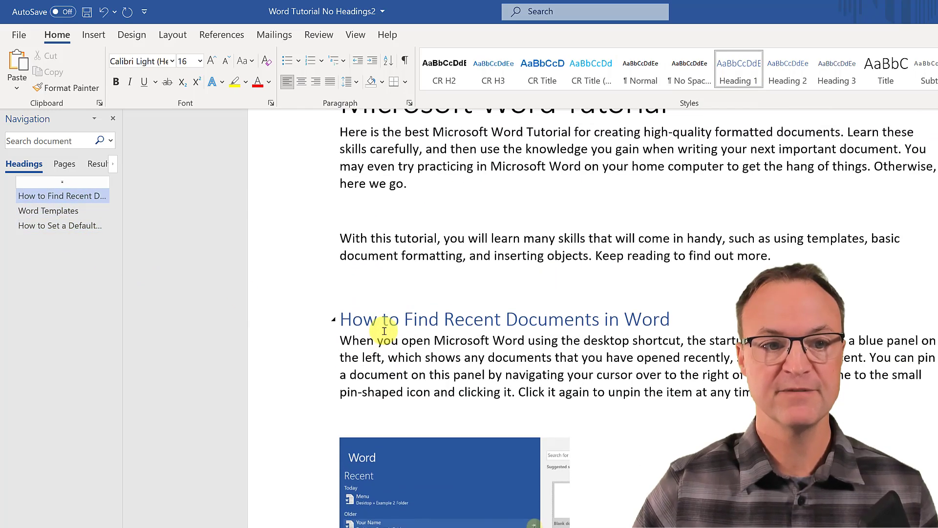
scroll(389, 325, "up", 2)
scroll(414, 328, "down", 1)
scroll(401, 332, "down", 4)
scroll(402, 329, "down", 5)
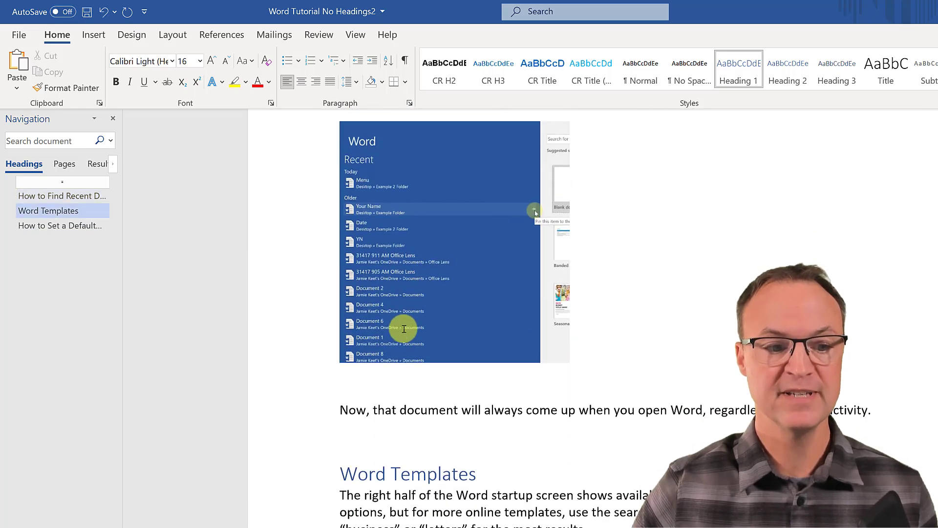
scroll(418, 337, "down", 1)
mouse_move(408, 428)
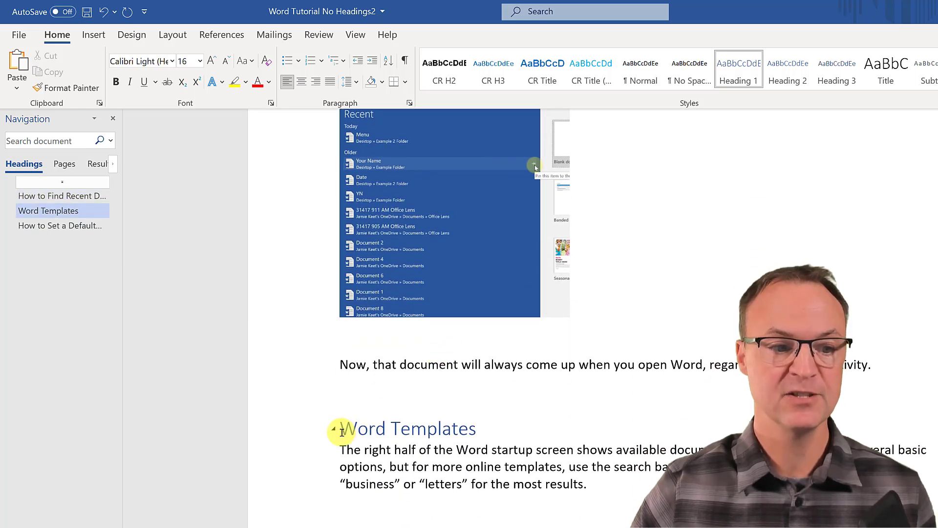
Give Word Templates and the Default World Theme heading the Heading 2 style.
left_click(788, 77)
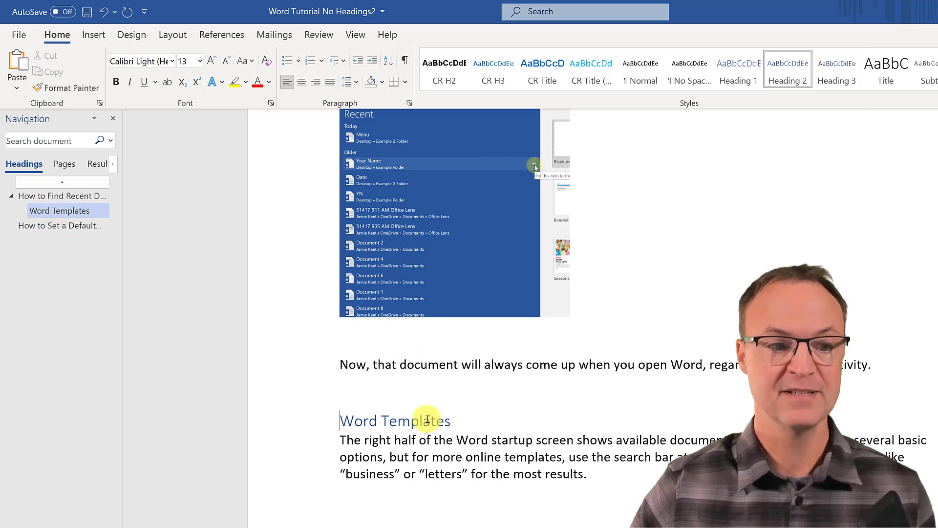
scroll(440, 451, "down", 3)
scroll(444, 459, "down", 3)
scroll(457, 448, "down", 3)
scroll(457, 441, "down", 5)
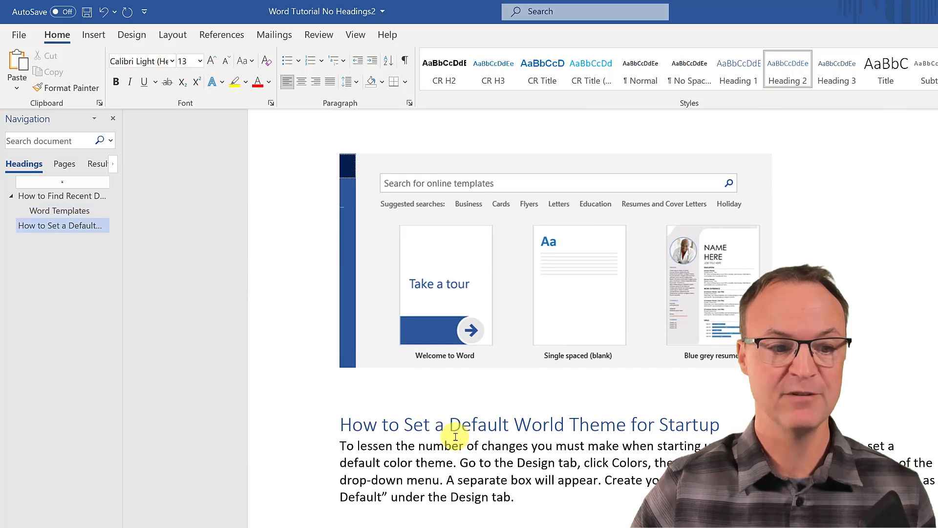
left_click(837, 73)
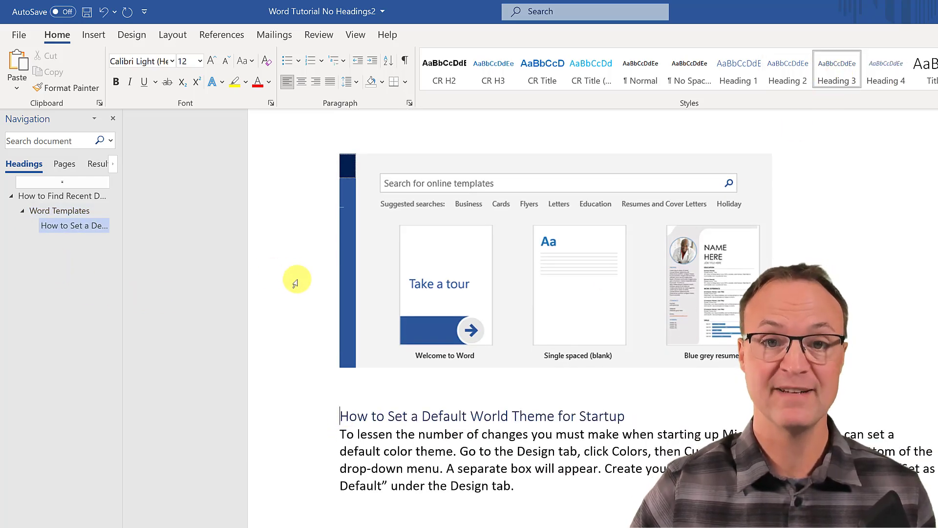
left_click(81, 226)
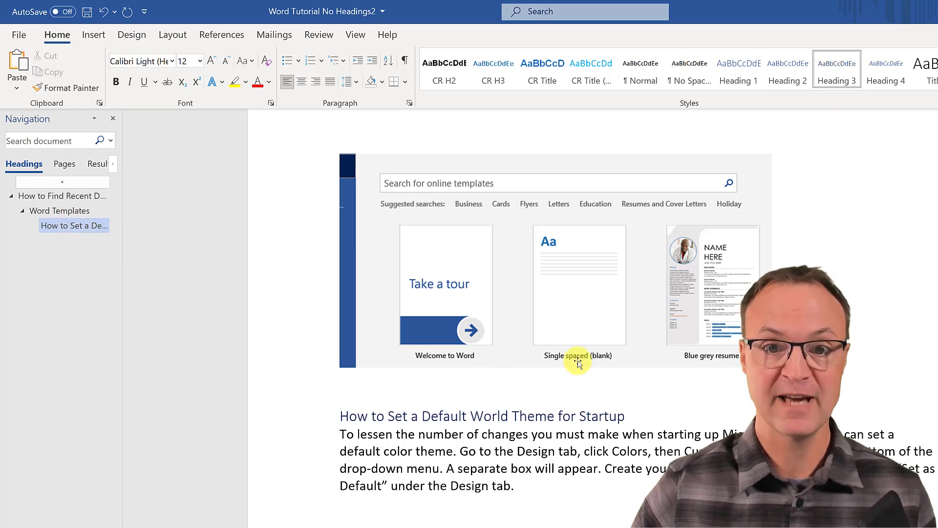
left_click(788, 75)
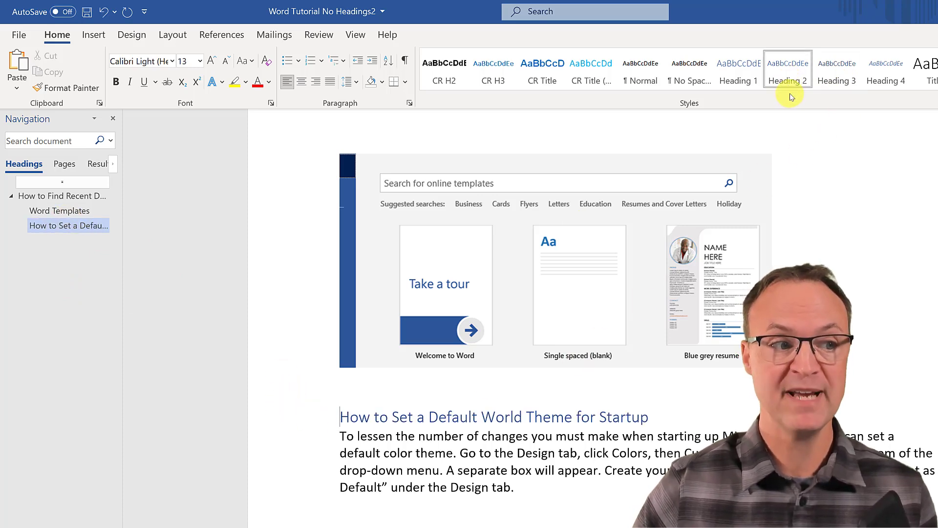
left_click(739, 73)
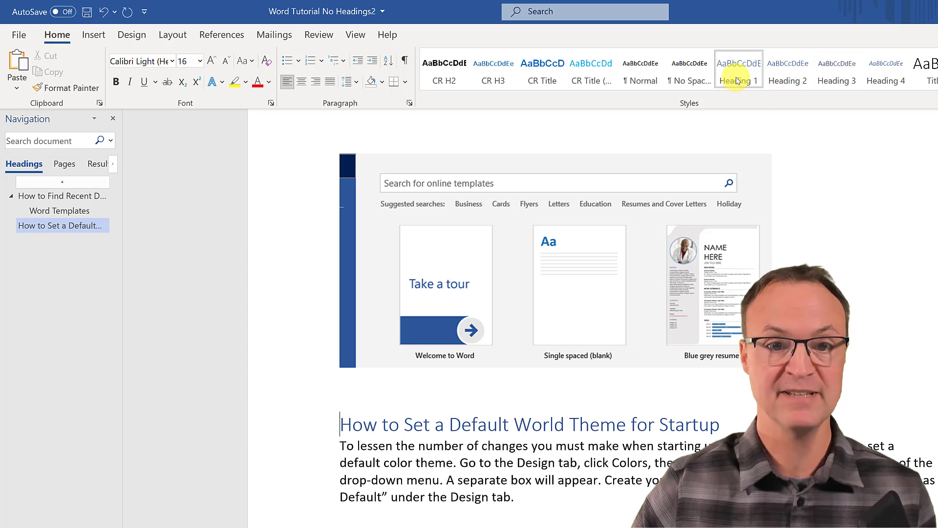
left_click(783, 80)
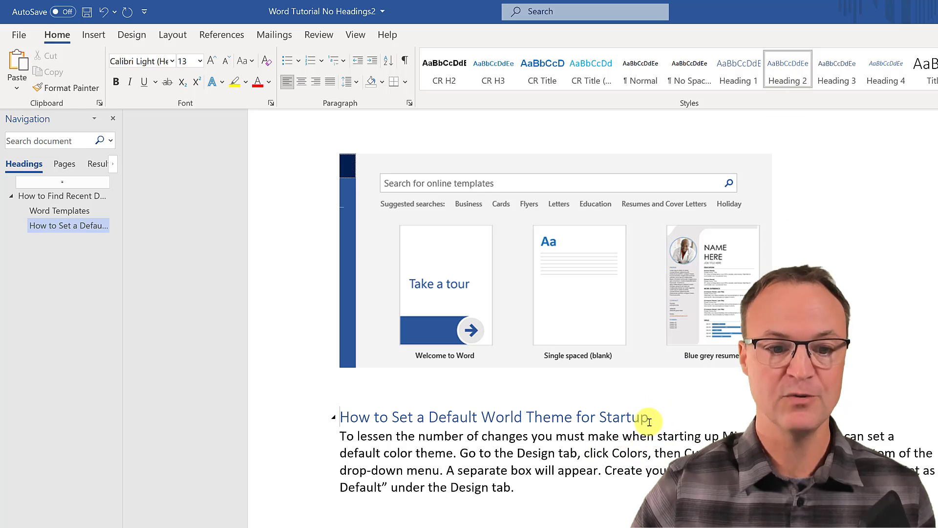
Apply Heading 1 to the 'How to Set a Default World Theme for Startup' heading.
left_click_drag(649, 418, 353, 420)
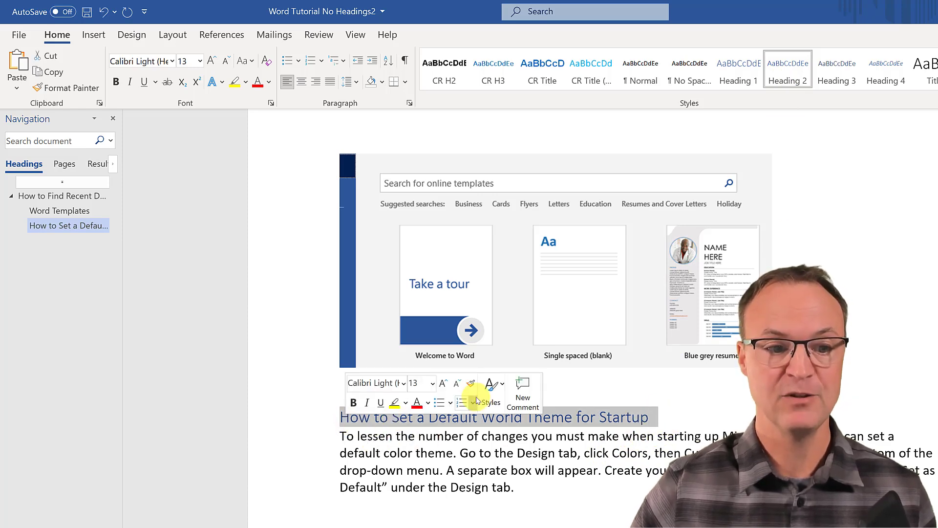
left_click(491, 405)
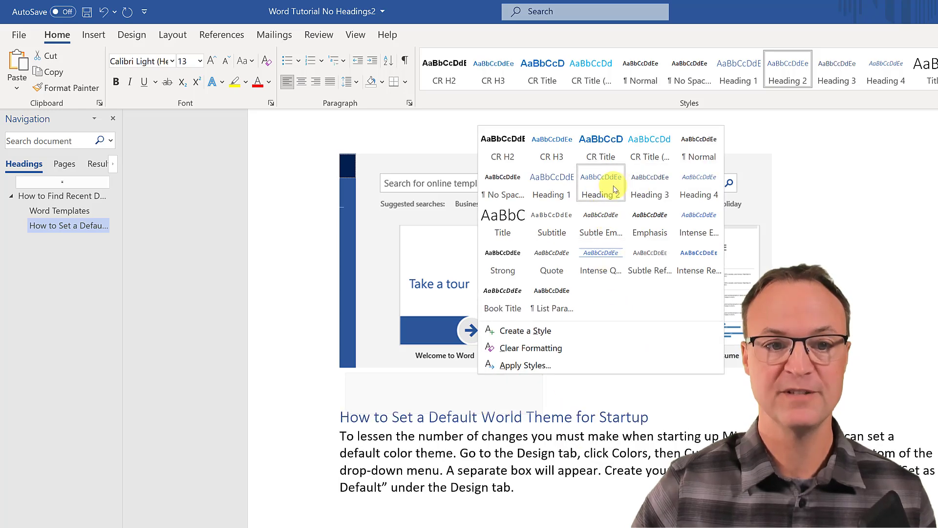
left_click(551, 185)
scroll(686, 335, "up", 3)
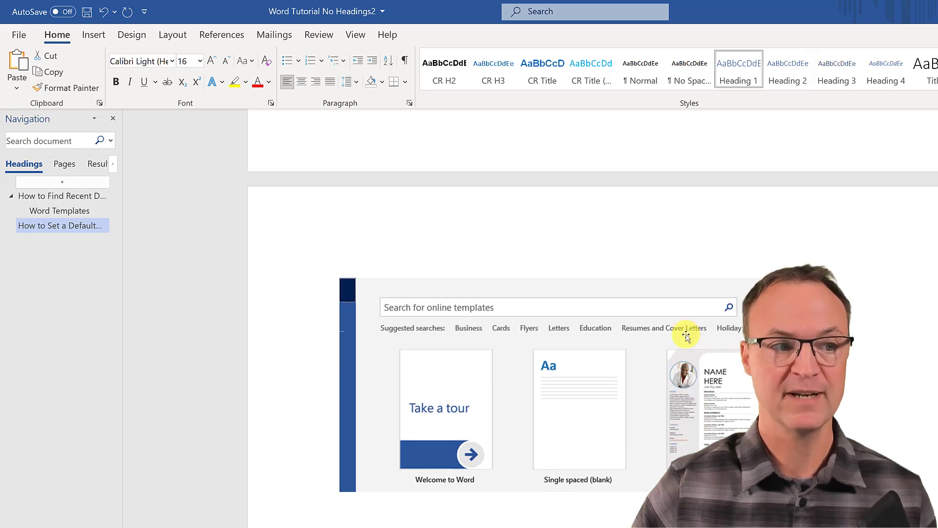
scroll(686, 335, "up", 3)
scroll(681, 334, "up", 3)
left_click(340, 323)
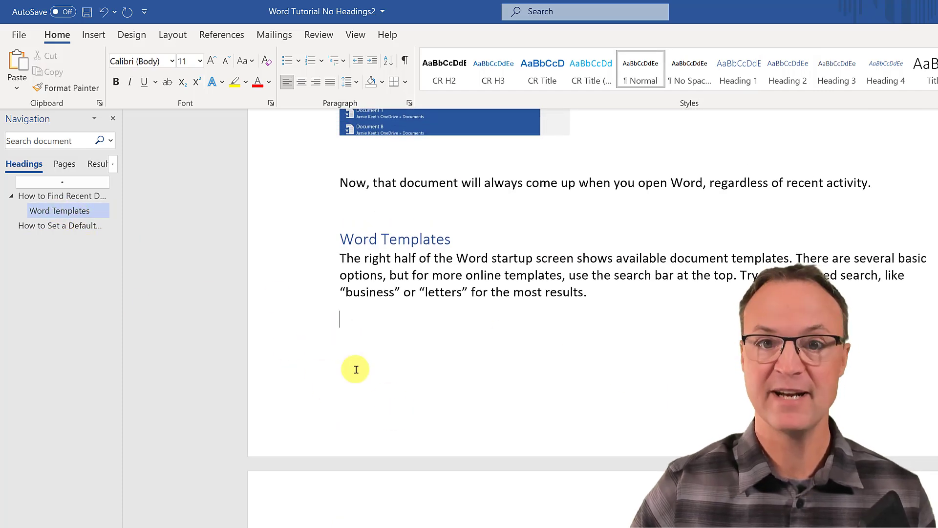
scroll(436, 378, "down", 3)
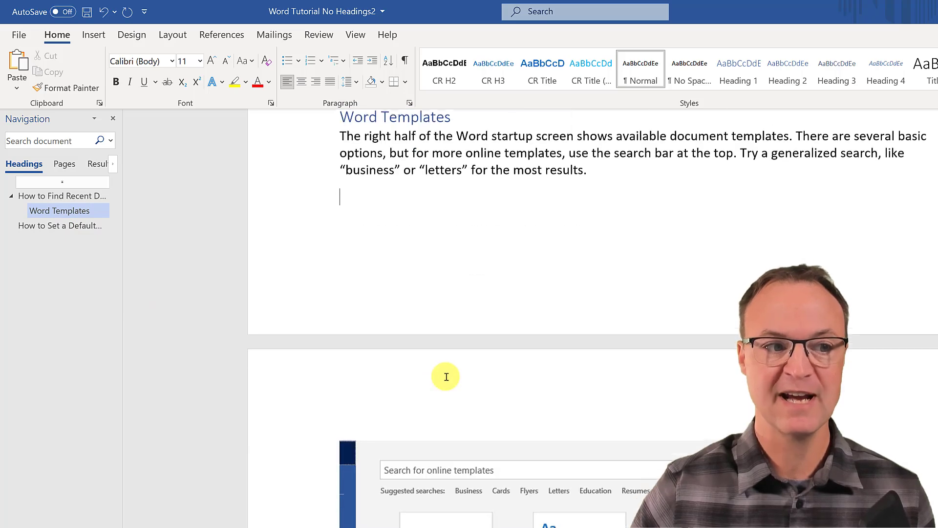
scroll(440, 374, "down", 3)
scroll(440, 374, "down", 3)
scroll(433, 374, "down", 3)
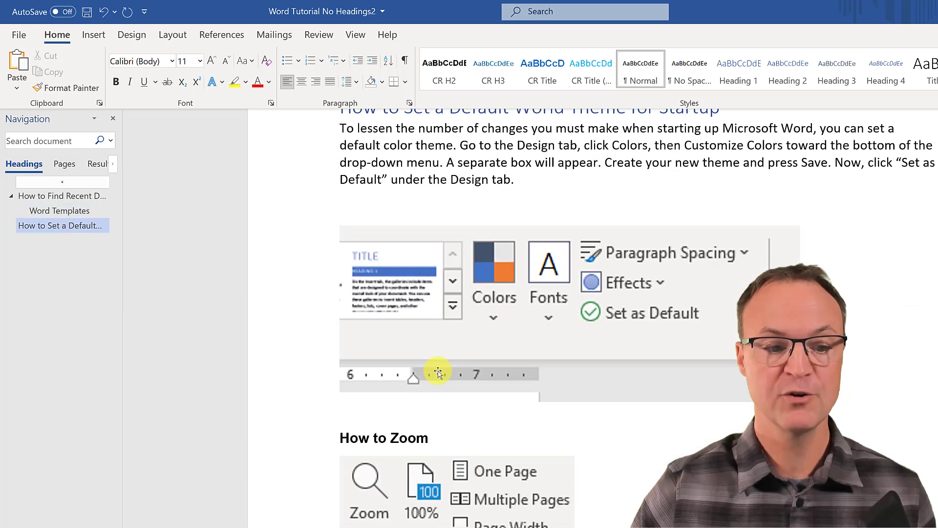
scroll(454, 381, "down", 3)
scroll(478, 402, "down", 2)
scroll(477, 401, "down", 8)
scroll(440, 370, "down", 1)
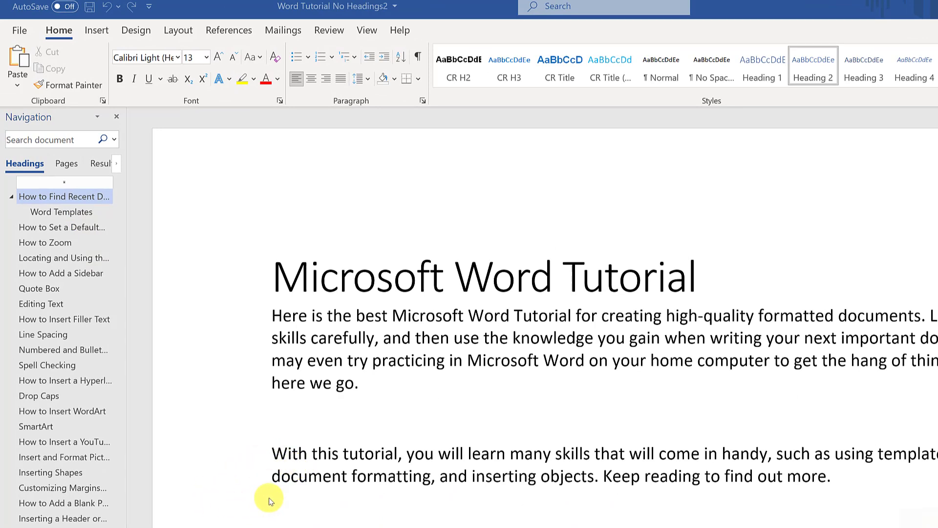
Jump to Spell Checking, then YouTube Video, then back to Recent Documents via Navigation.
left_click(46, 365)
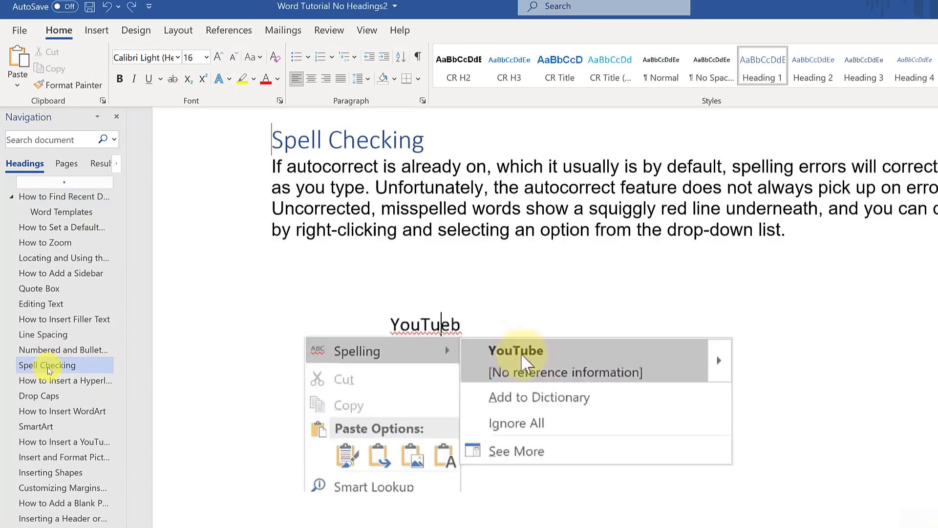
left_click(63, 441)
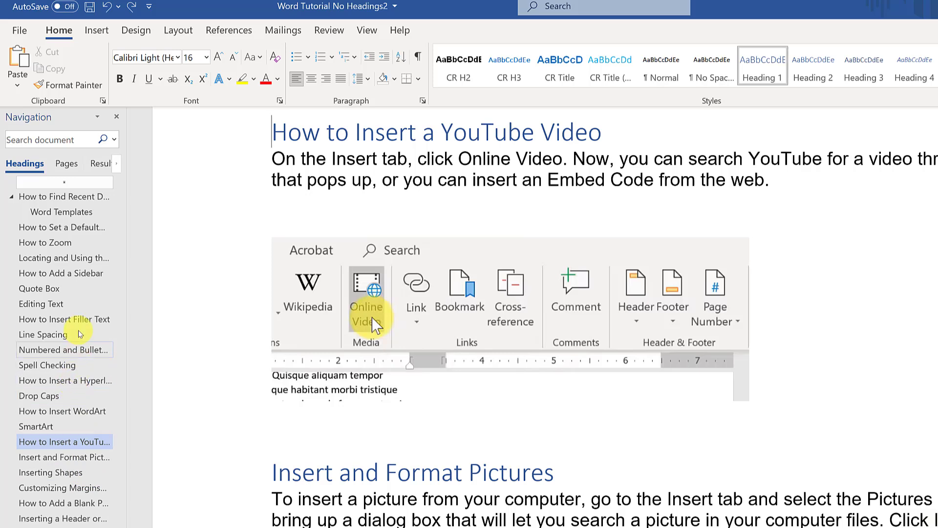
left_click(71, 198)
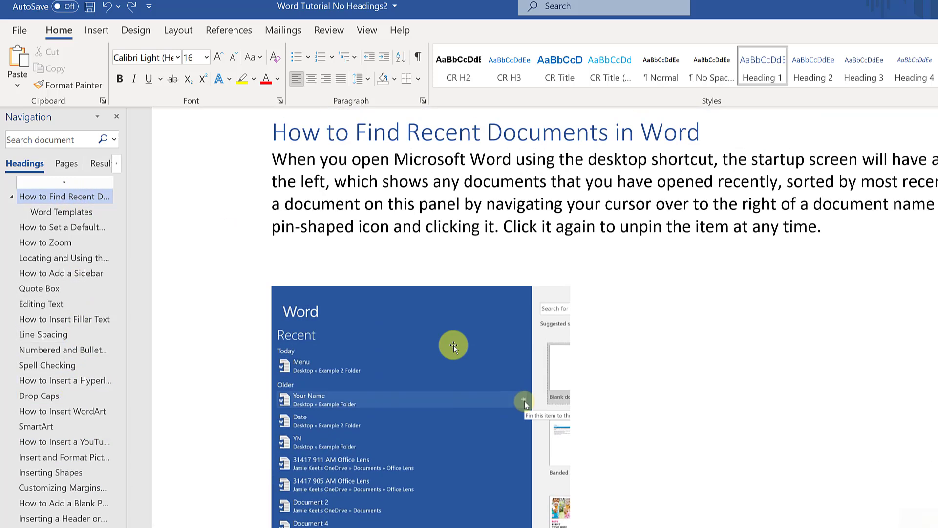
scroll(590, 374, "down", 2)
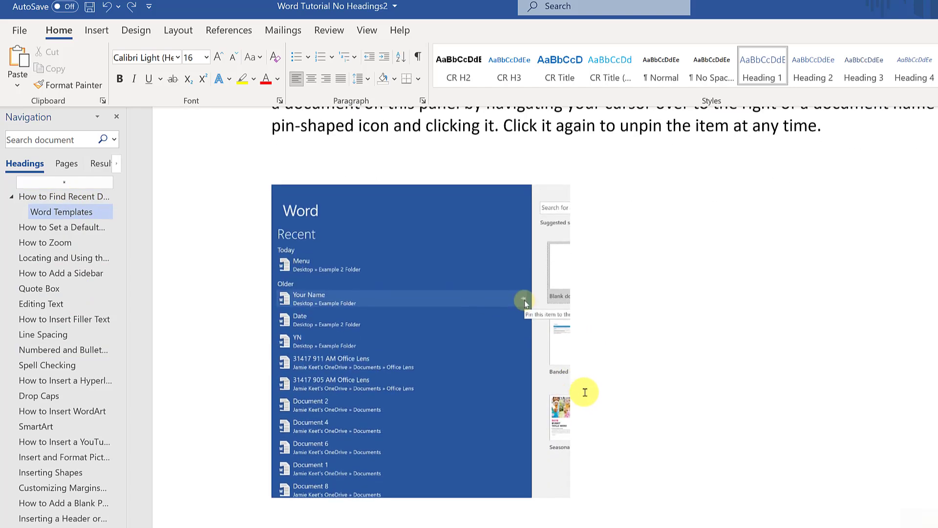
scroll(582, 384, "down", 4)
scroll(499, 396, "down", 2)
scroll(496, 396, "down", 3)
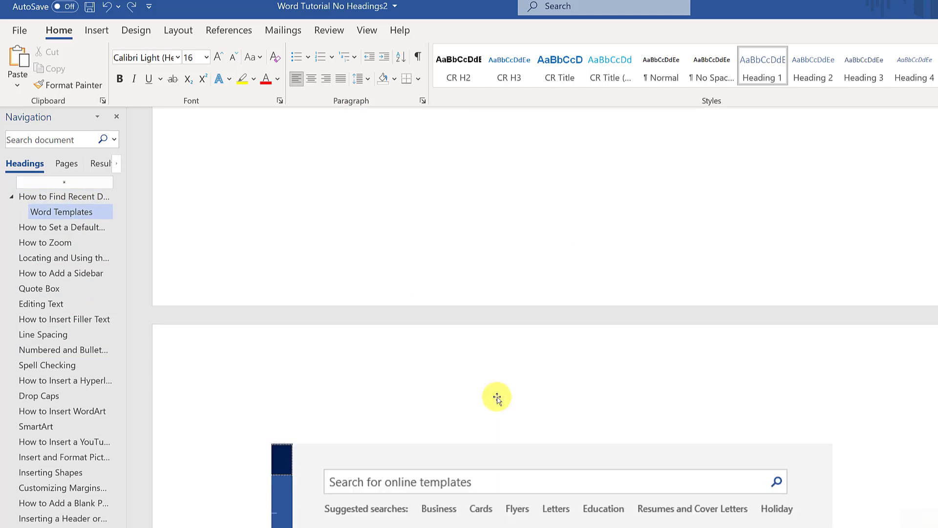
scroll(494, 394, "down", 4)
scroll(440, 396, "down", 1)
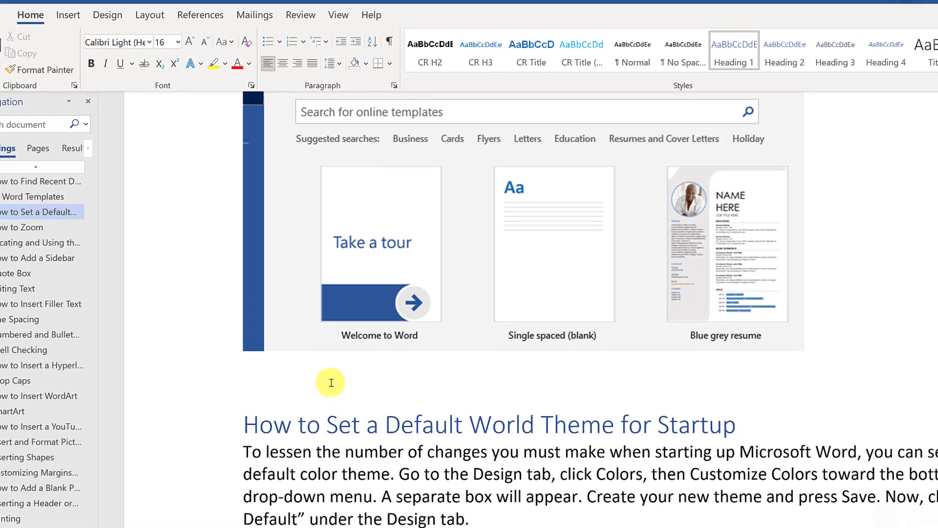
Apply Heading 2 to the Default World Theme heading.
left_click(208, 392)
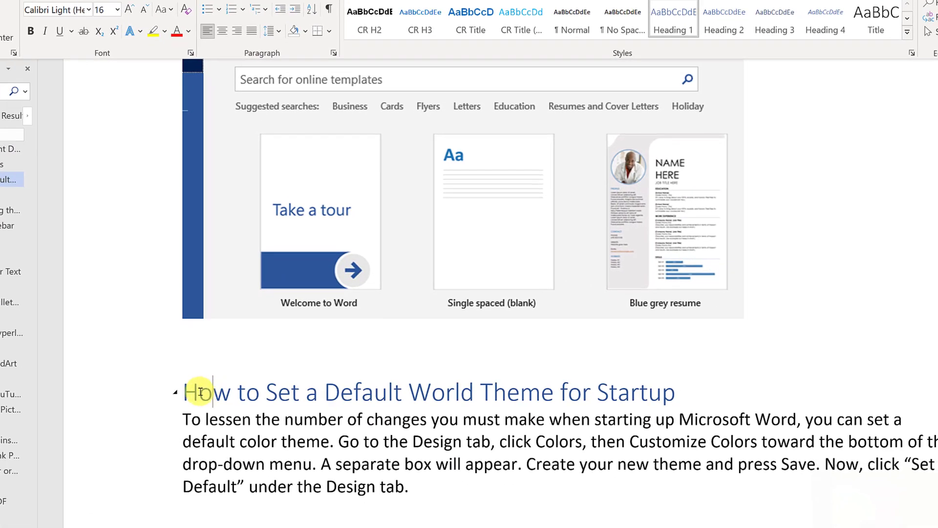
left_click_drag(244, 394, 646, 391)
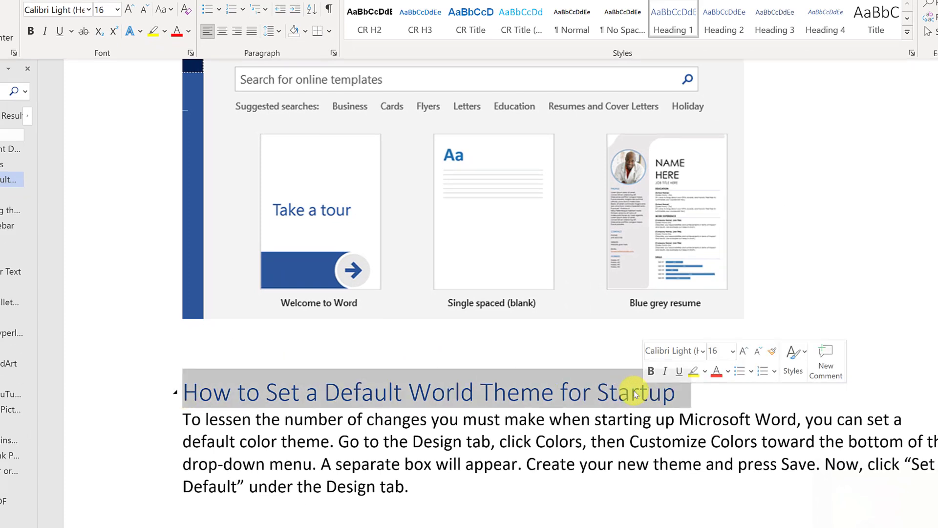
left_click(799, 373)
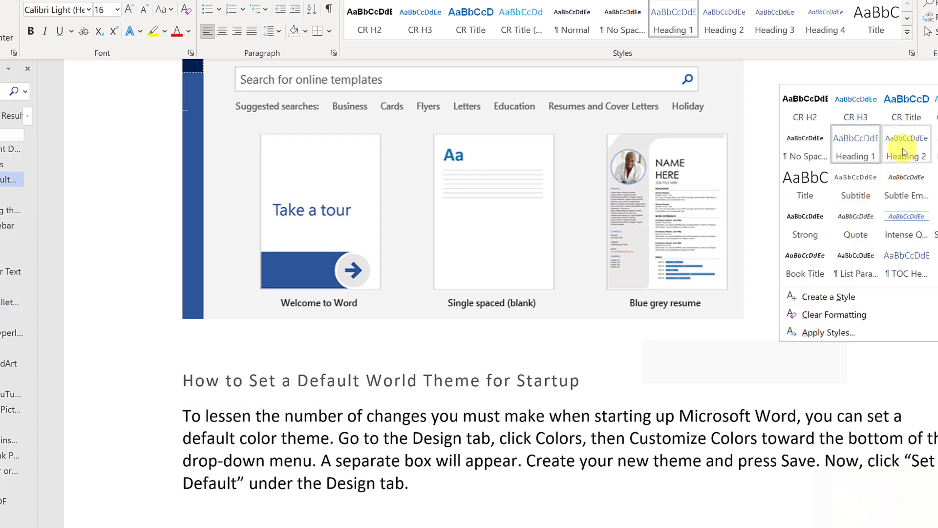
left_click(903, 148)
scroll(341, 498, "down", 3)
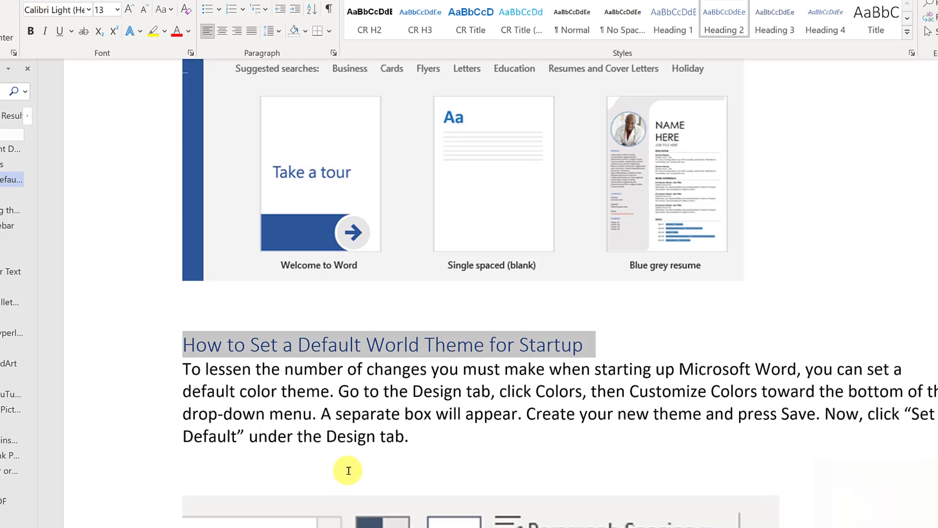
scroll(347, 469, "down", 3)
scroll(362, 458, "down", 3)
Apply Heading 3 to the How to Zoom heading.
left_click(231, 350)
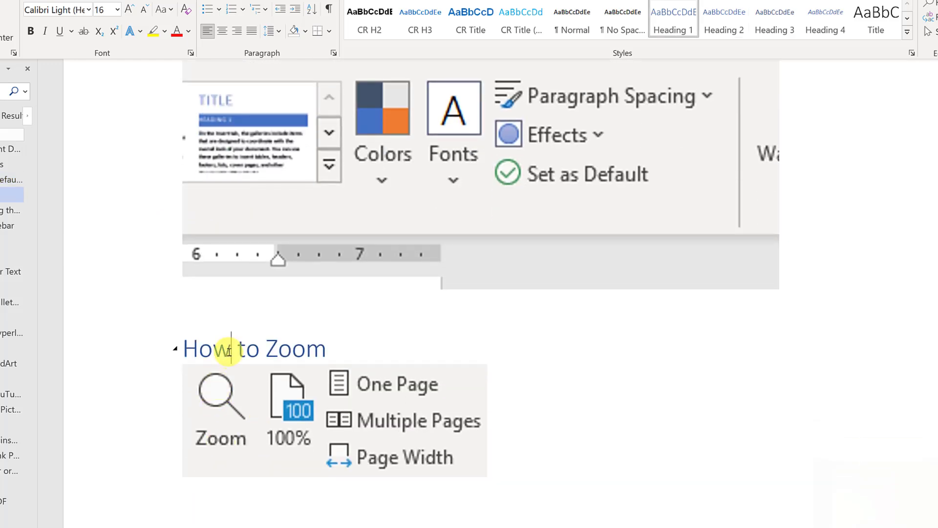
triple_click(231, 349)
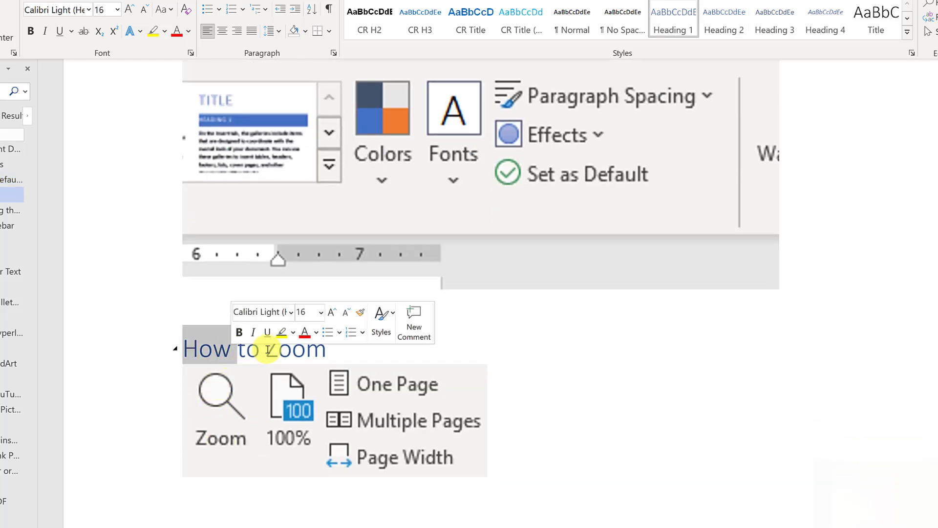
left_click(386, 330)
left_click(534, 410)
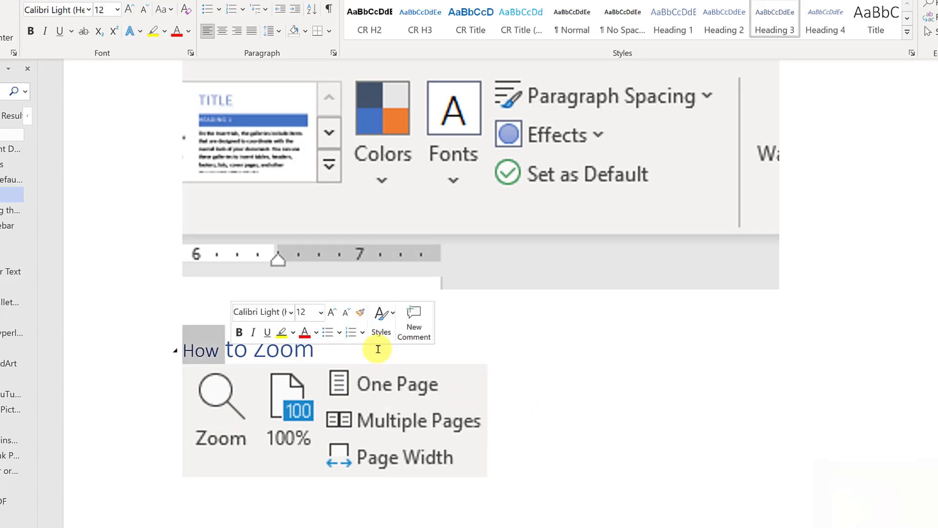
left_click_drag(334, 350, 189, 350)
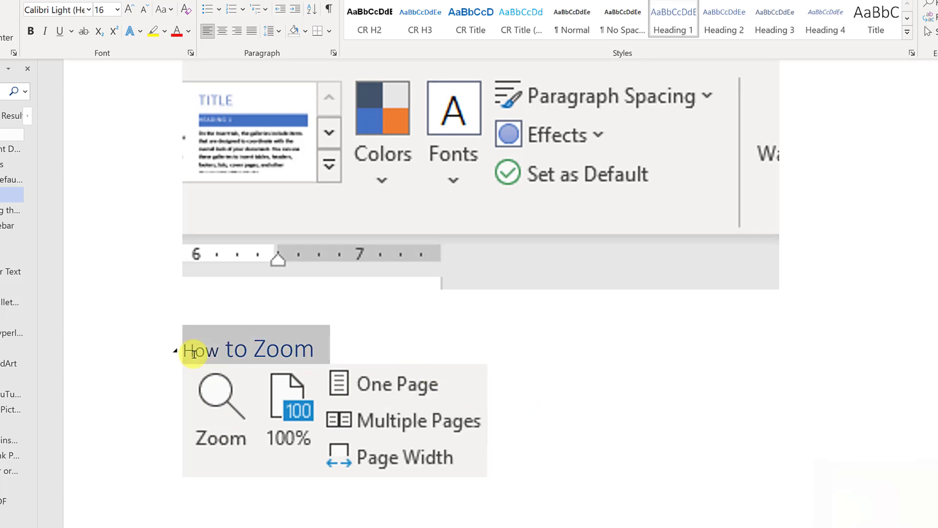
left_click(336, 337)
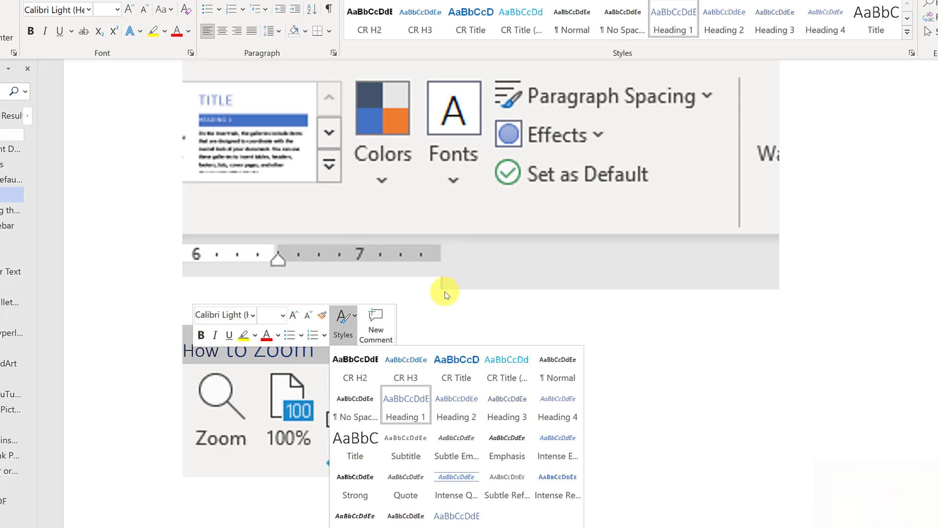
left_click(502, 406)
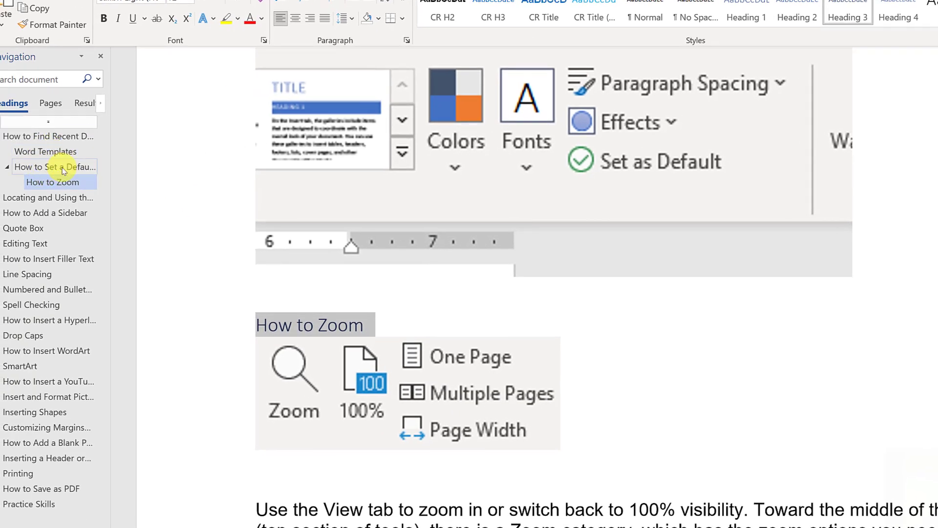
left_click(642, 398)
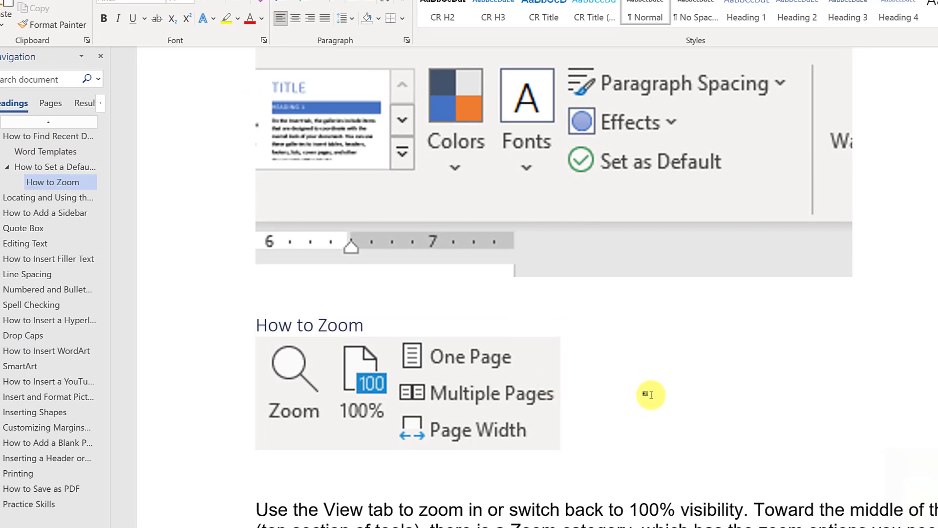
scroll(656, 410, "up", 3)
scroll(656, 439, "up", 4)
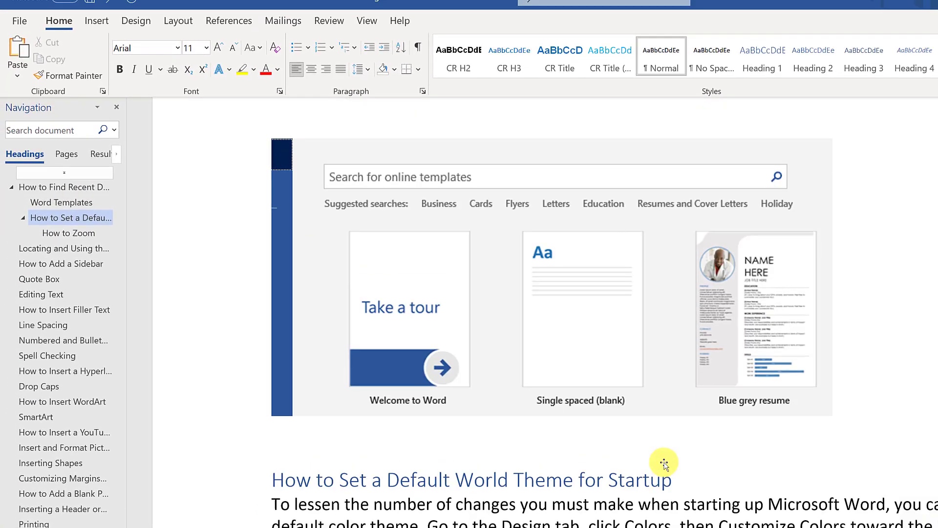
scroll(661, 460, "up", 4)
scroll(660, 460, "up", 4)
scroll(648, 433, "up", 4)
scroll(634, 449, "up", 4)
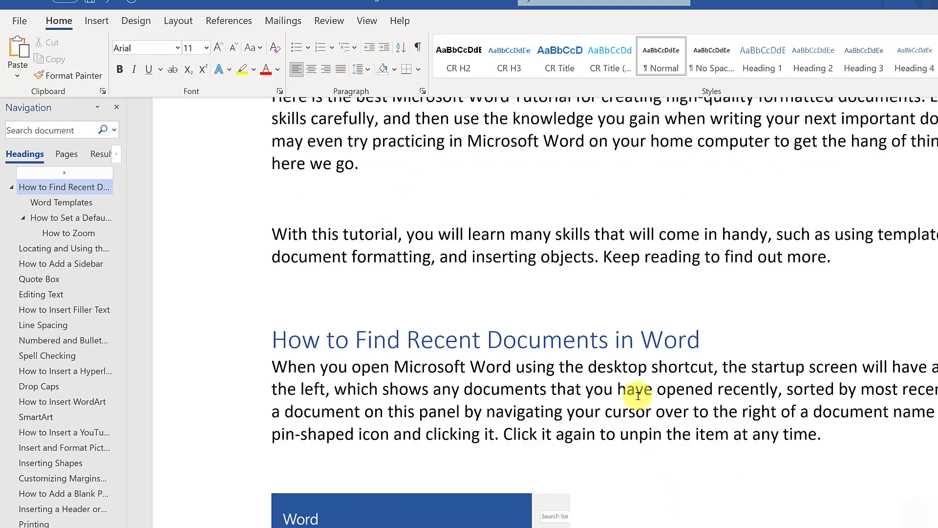
scroll(636, 410, "up", 3)
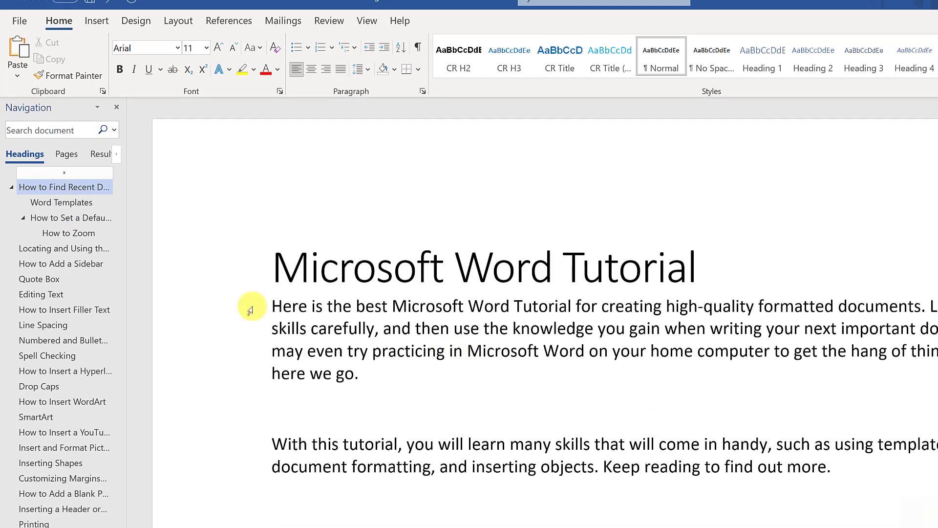
Insert a blank page before the Microsoft Word Tutorial title.
left_click(267, 267)
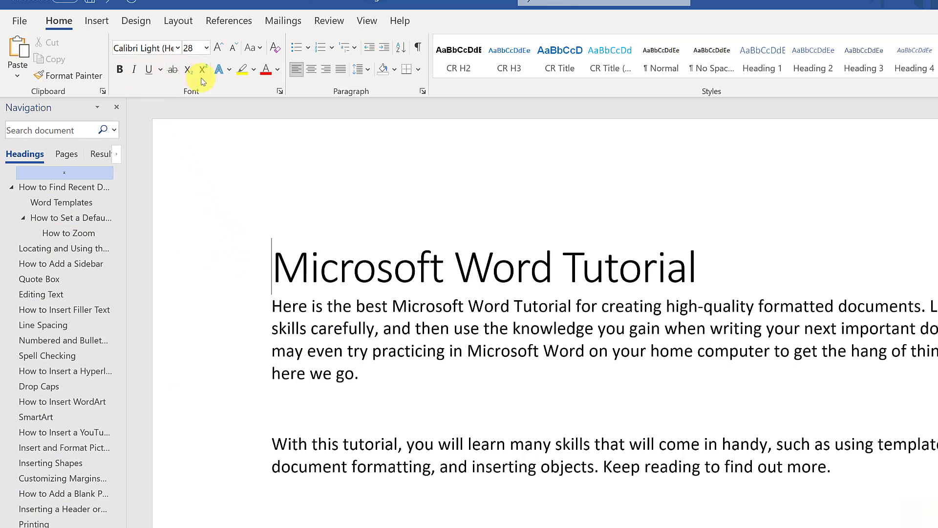
left_click(235, 28)
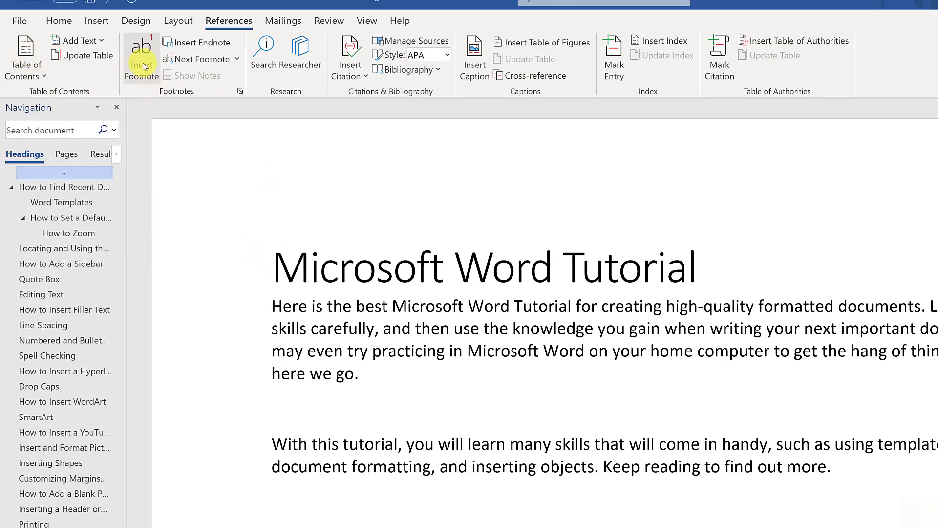
left_click(104, 26)
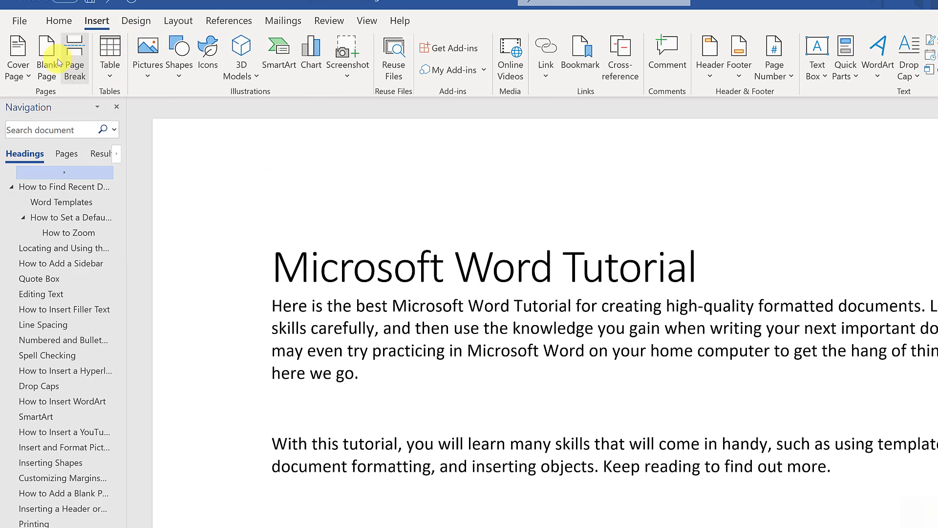
left_click(50, 69)
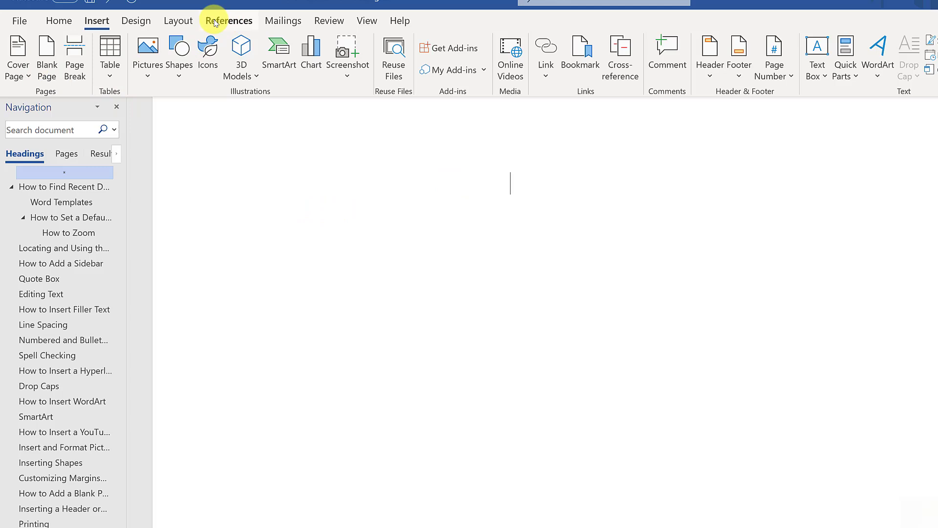
Insert Automatic Table 1 from the Table of Contents menu onto the blank first page.
left_click(228, 22)
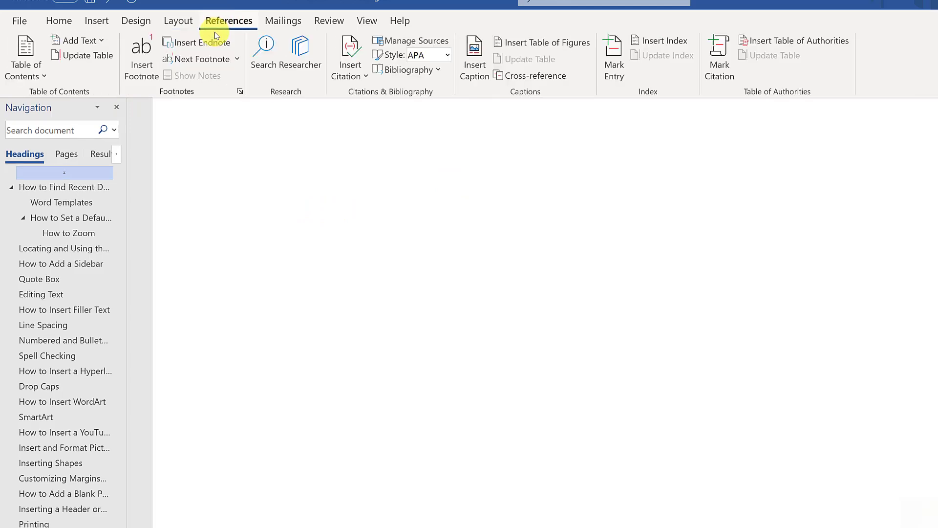
left_click(36, 61)
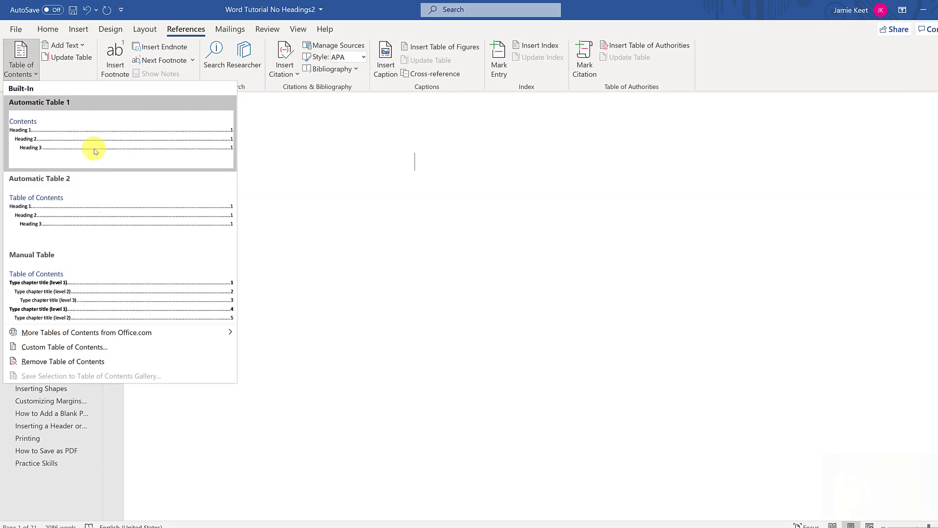
left_click(94, 150)
scroll(363, 198, "down", 2)
scroll(355, 220, "up", 1)
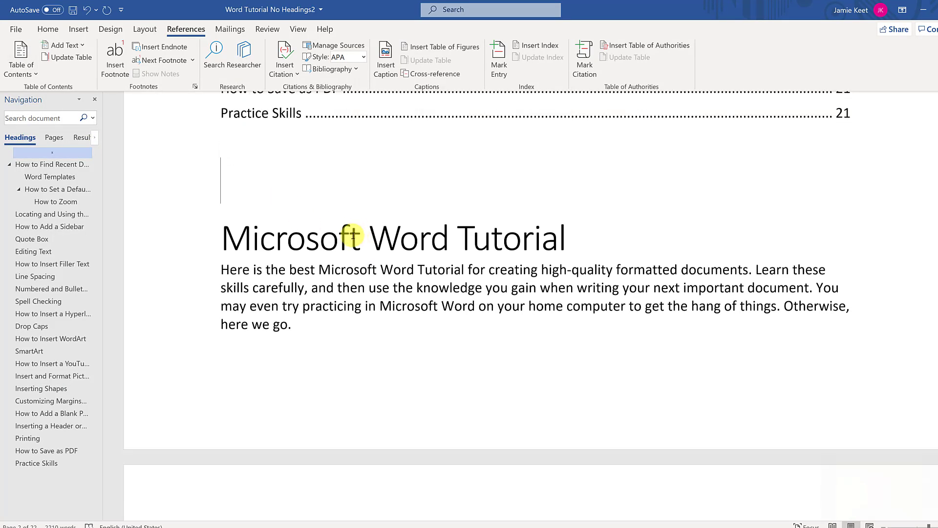
scroll(309, 264, "up", 3)
left_click(278, 381)
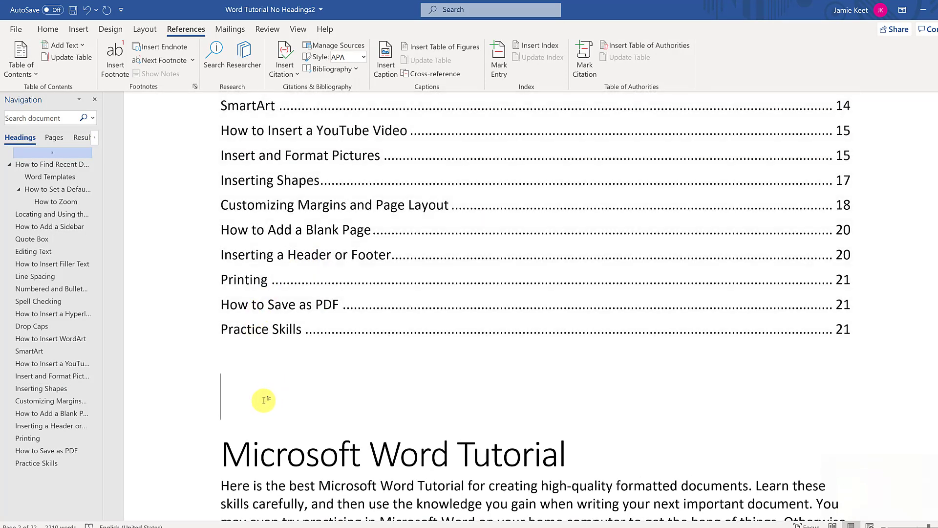
scroll(381, 342, "up", 5)
scroll(418, 338, "up", 1)
scroll(456, 350, "up", 2)
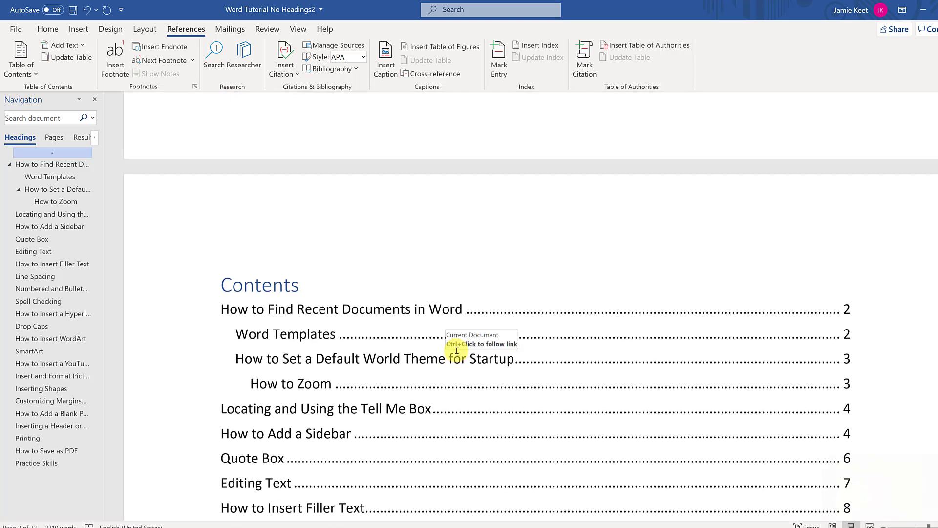
scroll(456, 350, "up", 5)
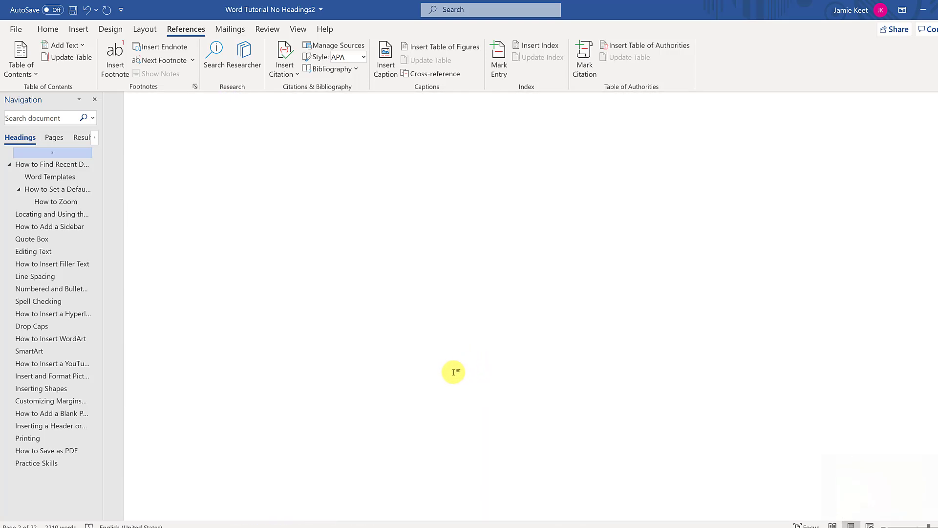
scroll(444, 381, "down", 3)
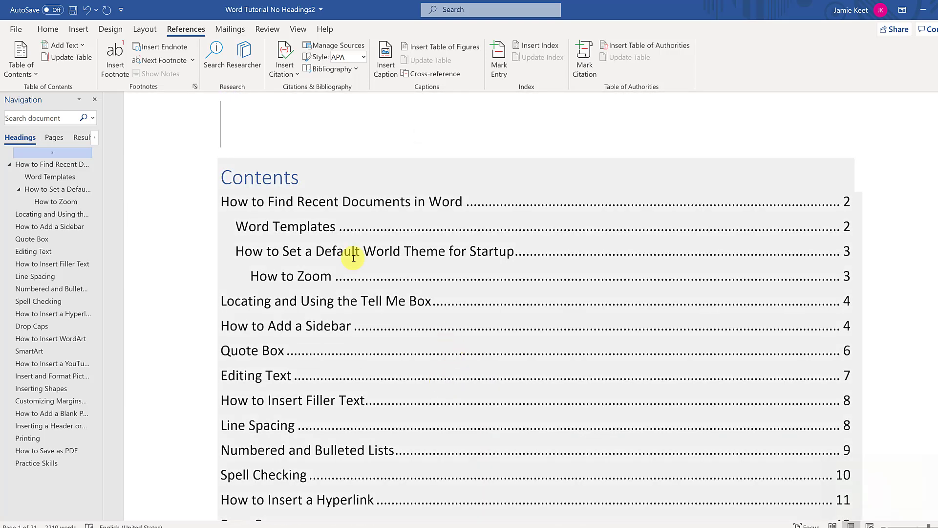
scroll(287, 139, "up", 2)
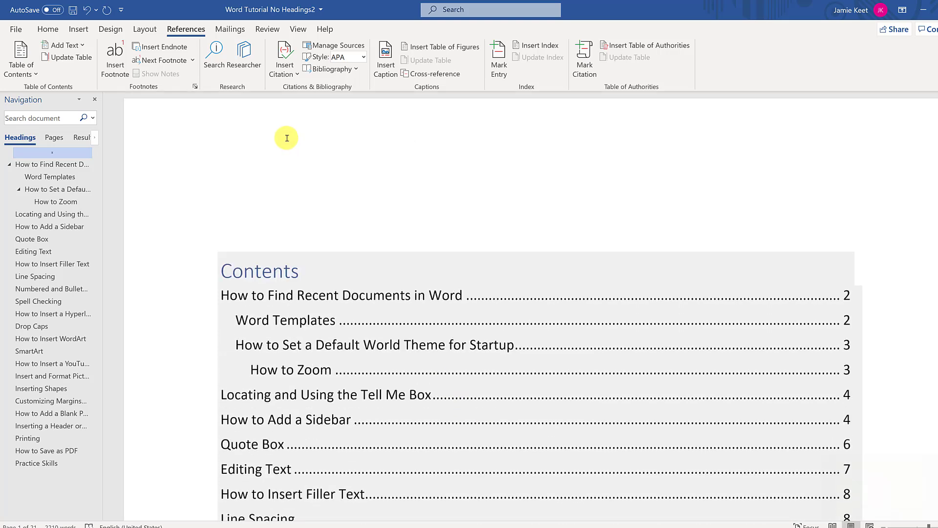
left_click(221, 245)
left_click(329, 314)
scroll(357, 310, "down", 3)
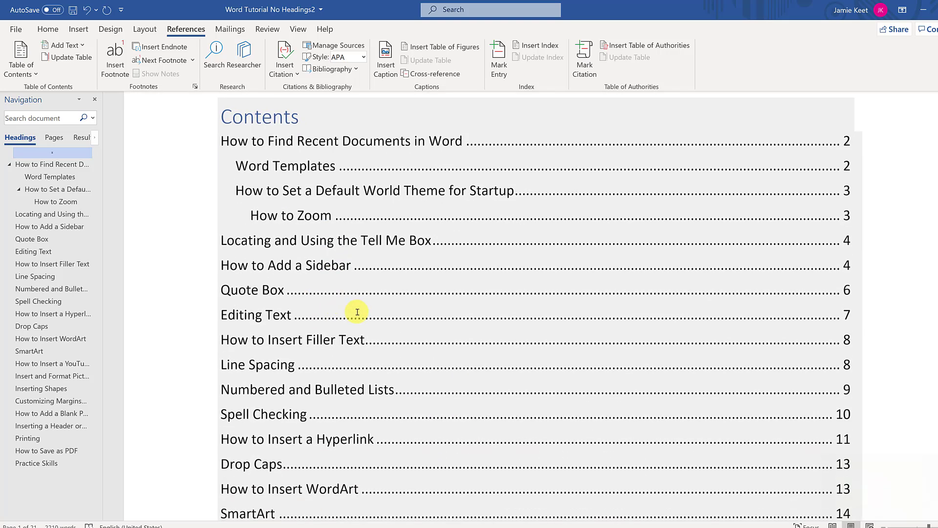
scroll(544, 329, "up", 2)
scroll(714, 341, "down", 3)
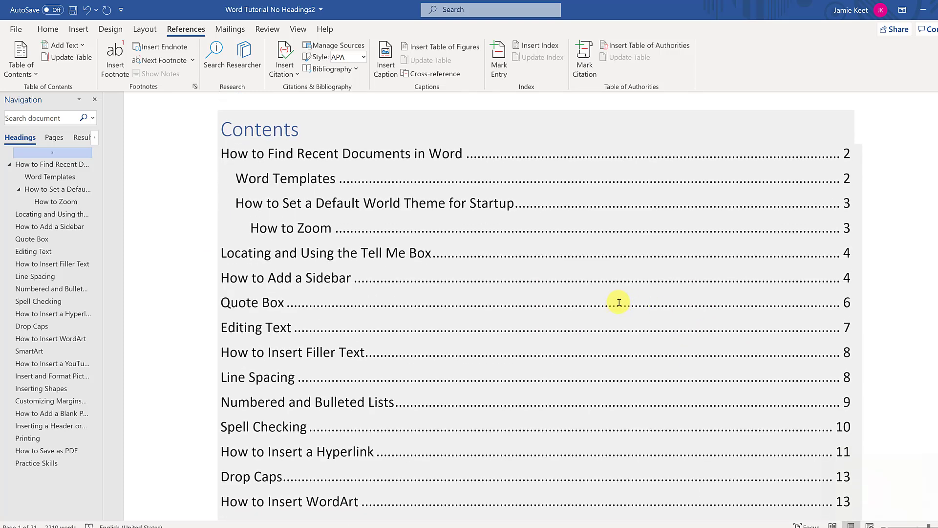
scroll(587, 312, "down", 1)
scroll(601, 313, "down", 3)
scroll(573, 330, "down", 1)
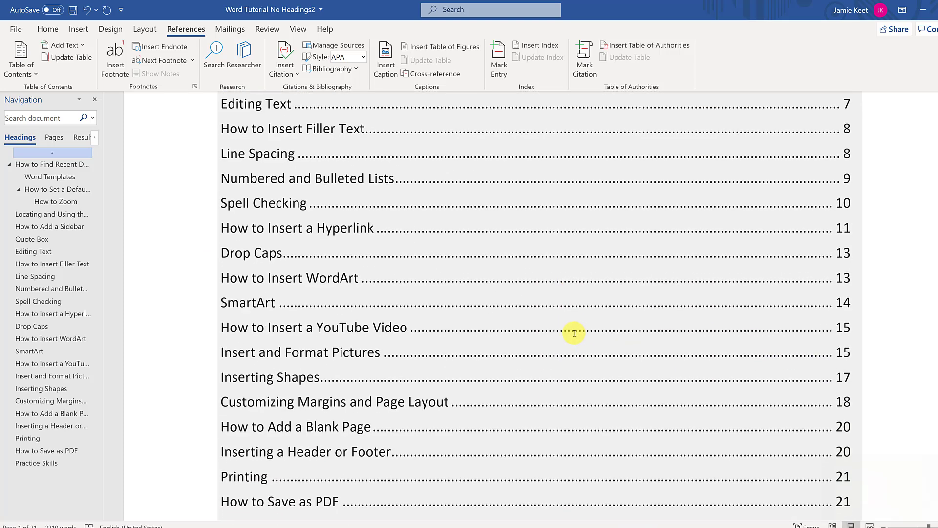
scroll(565, 330, "down", 2)
scroll(565, 327, "up", 5)
scroll(536, 301, "up", 2)
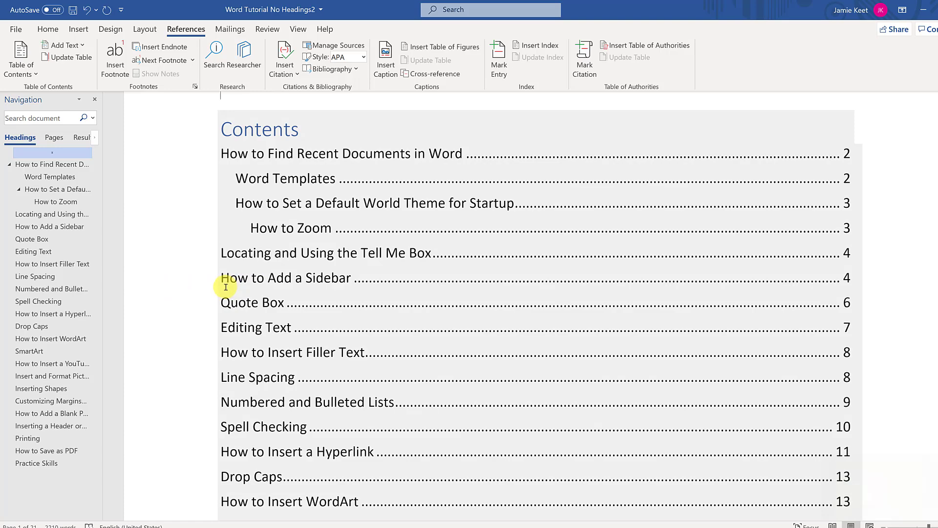
scroll(228, 284, "down", 3)
scroll(227, 284, "down", 1)
scroll(227, 284, "down", 2)
scroll(229, 283, "down", 4)
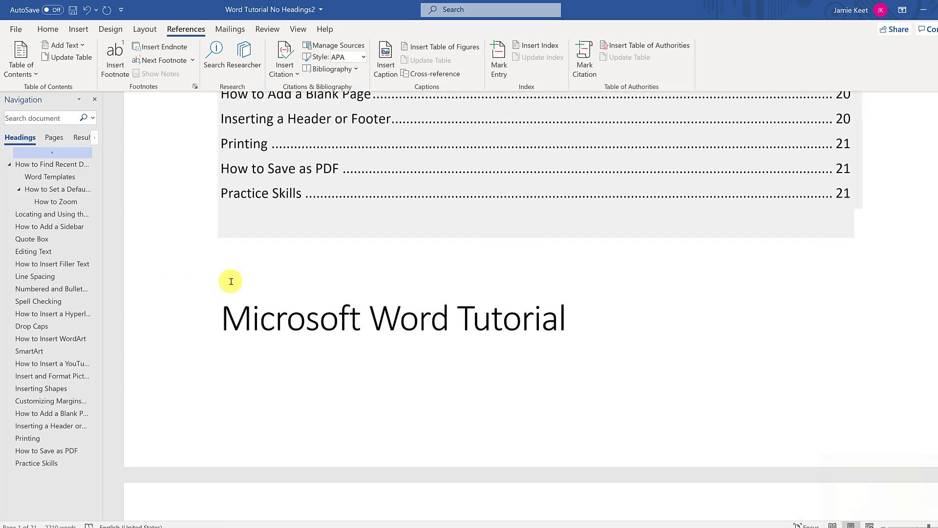
scroll(231, 282, "down", 3)
scroll(232, 280, "up", 1)
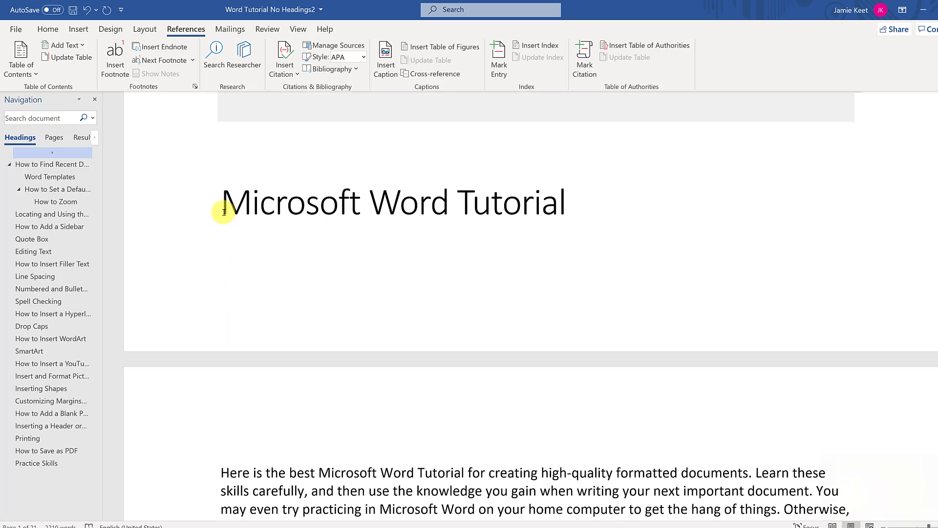
scroll(272, 243, "down", 1)
scroll(279, 247, "down", 3)
scroll(282, 261, "down", 3)
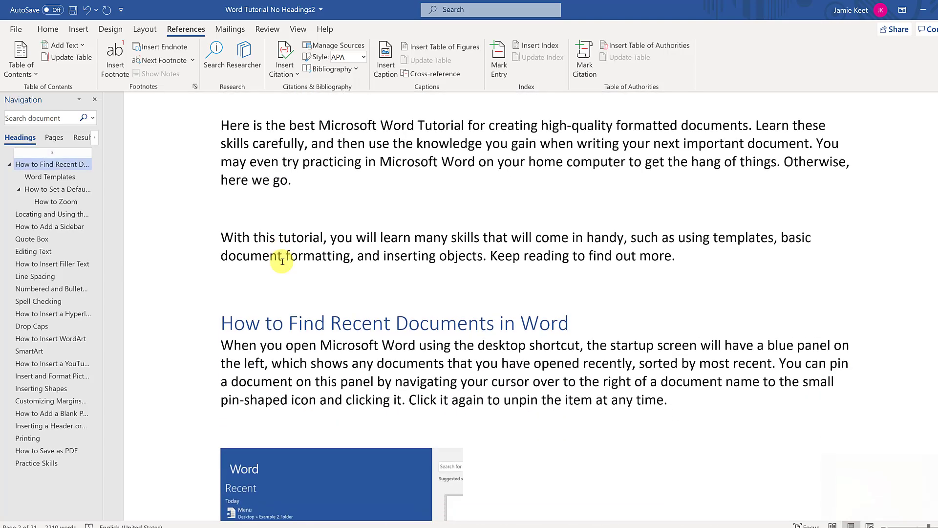
scroll(282, 260, "down", 3)
scroll(281, 258, "down", 5)
scroll(263, 242, "down", 7)
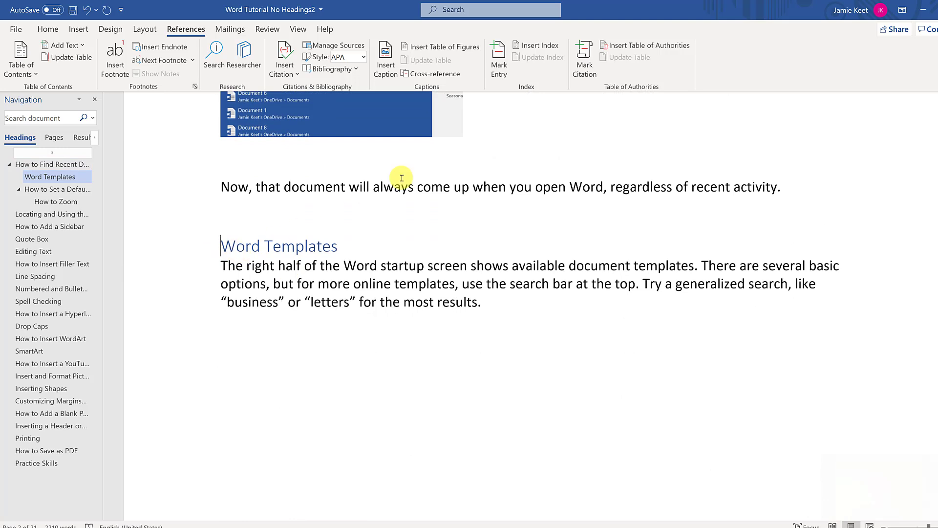
Apply Heading 1 to the Word Templates heading from the Home Styles gallery.
left_click(49, 29)
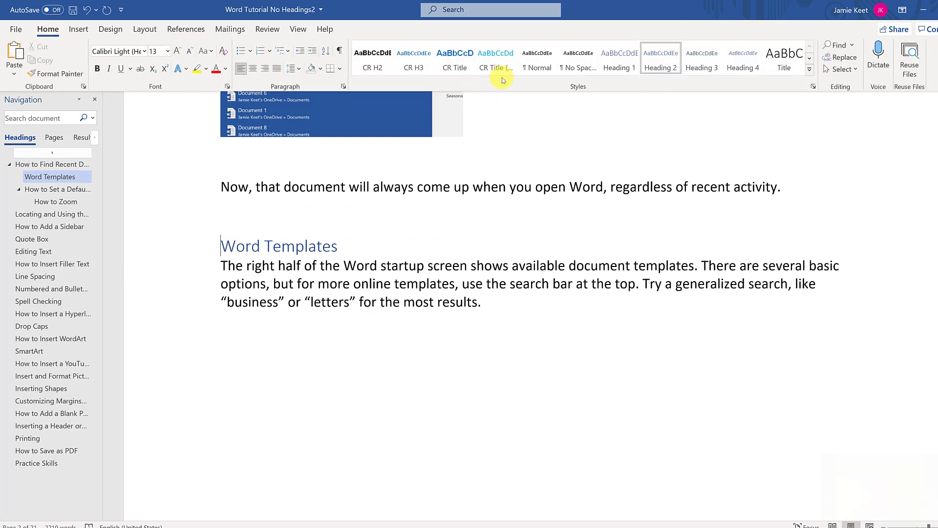
left_click(618, 66)
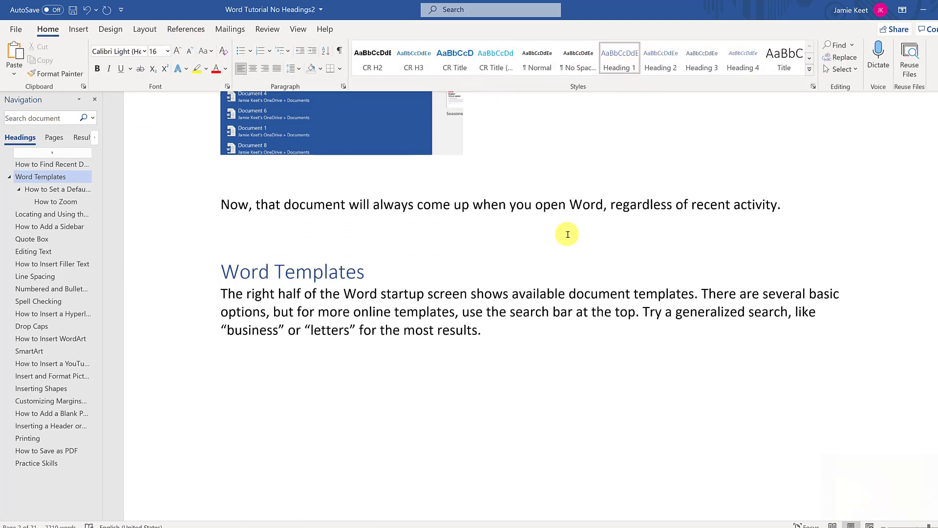
scroll(558, 233, "up", 4)
scroll(904, 132, "up", 2)
scroll(878, 138, "up", 10)
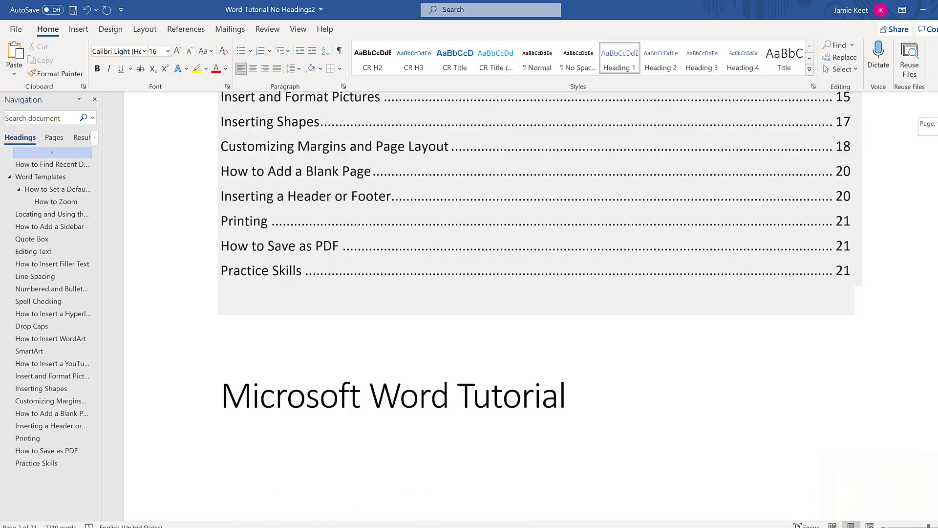
scroll(878, 138, "up", 5)
scroll(653, 278, "down", 3)
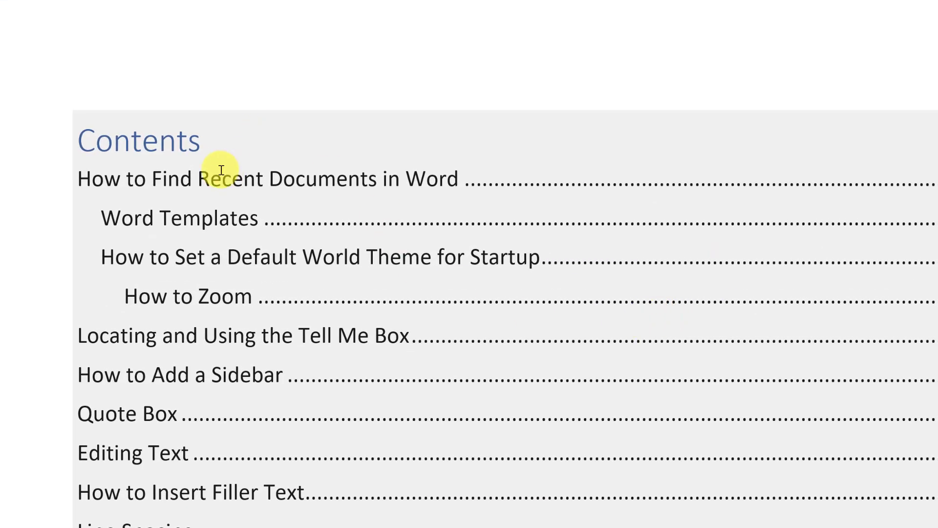
Update the entire table of contents so Word Templates shows as a top-level entry.
left_click(188, 140)
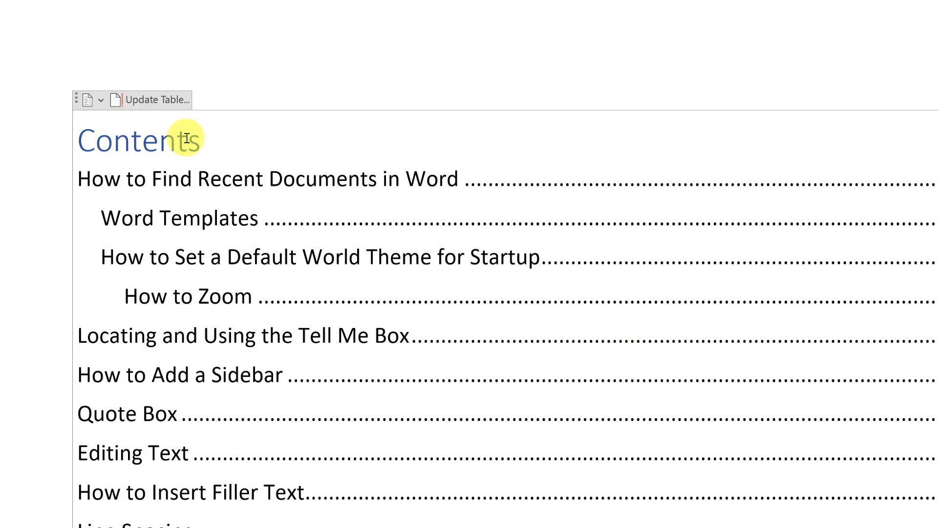
left_click(119, 101)
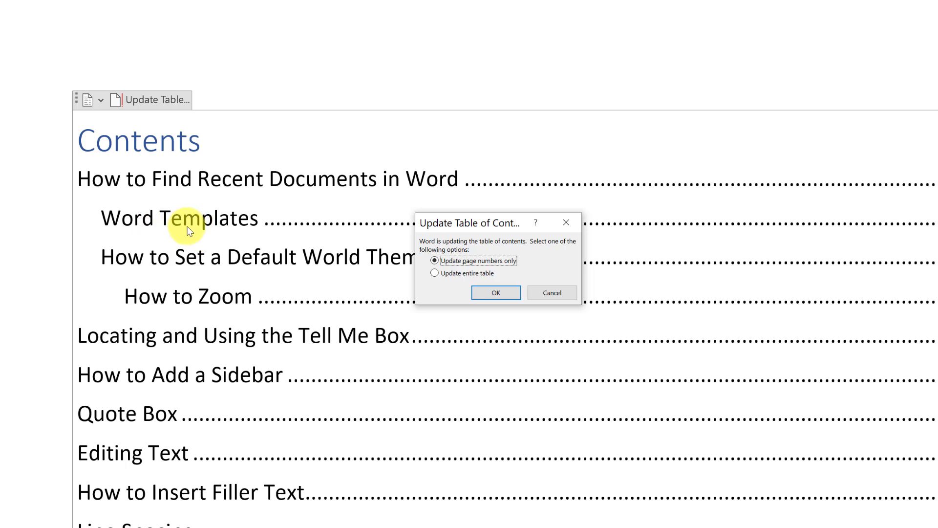
left_click(435, 272)
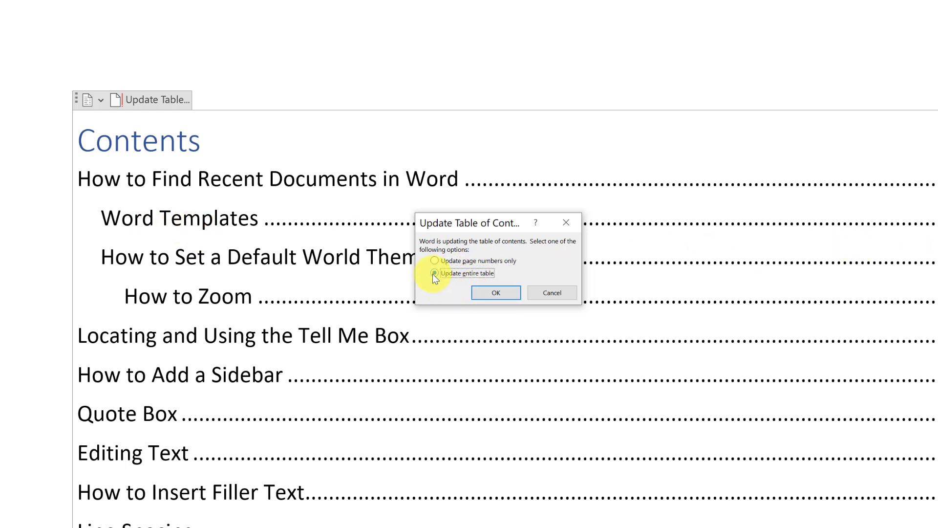
left_click(496, 292)
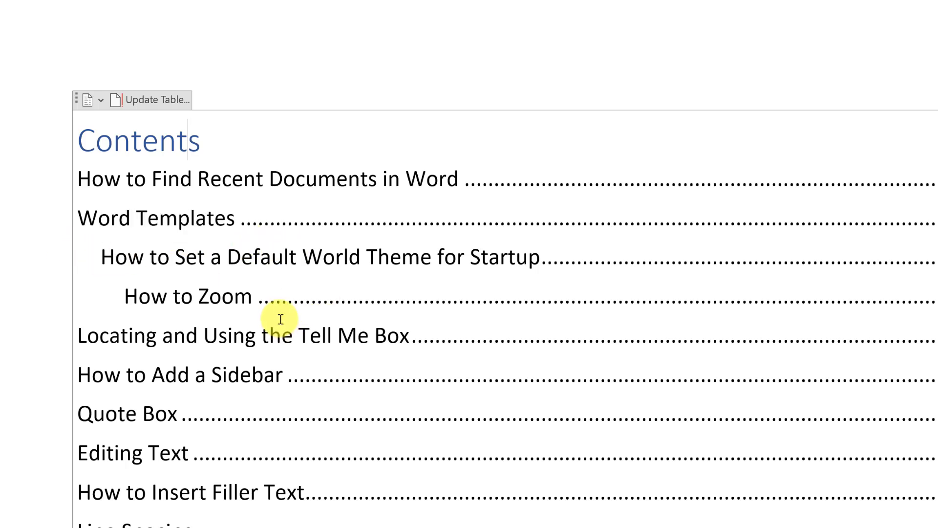
scroll(279, 319, "down", 4)
scroll(272, 320, "down", 1)
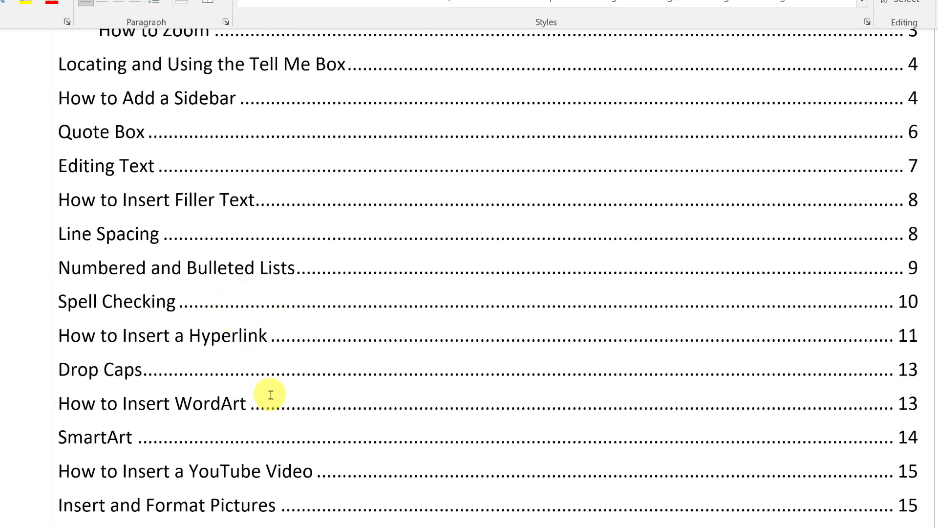
scroll(269, 398, "down", 1)
scroll(270, 400, "down", 1)
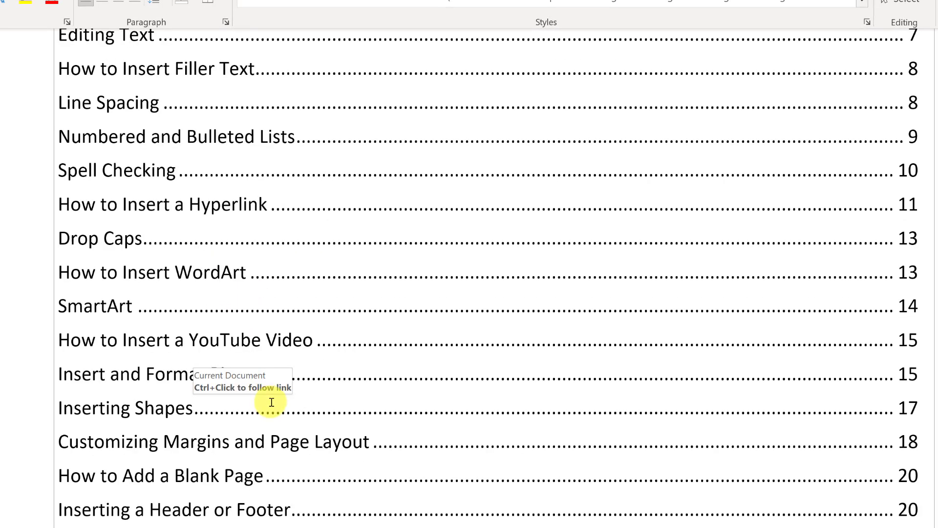
scroll(269, 402, "down", 5)
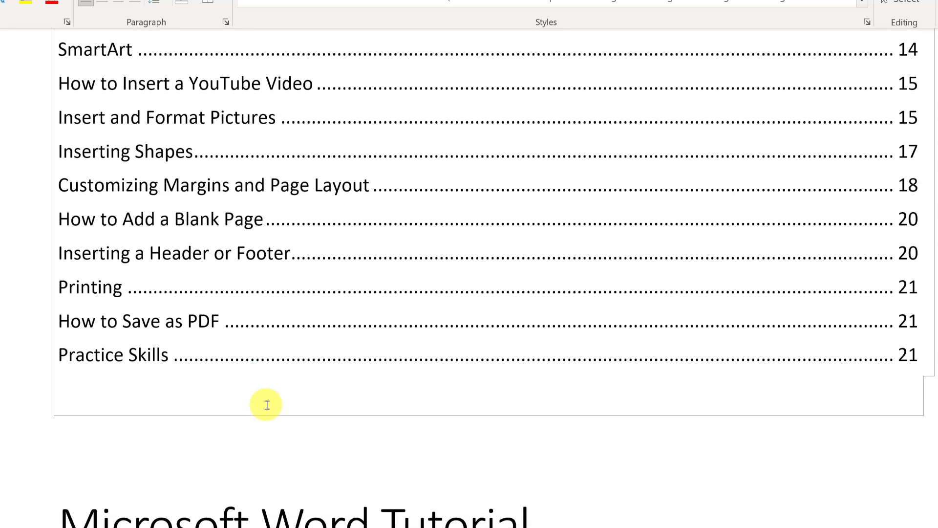
scroll(267, 402, "down", 5)
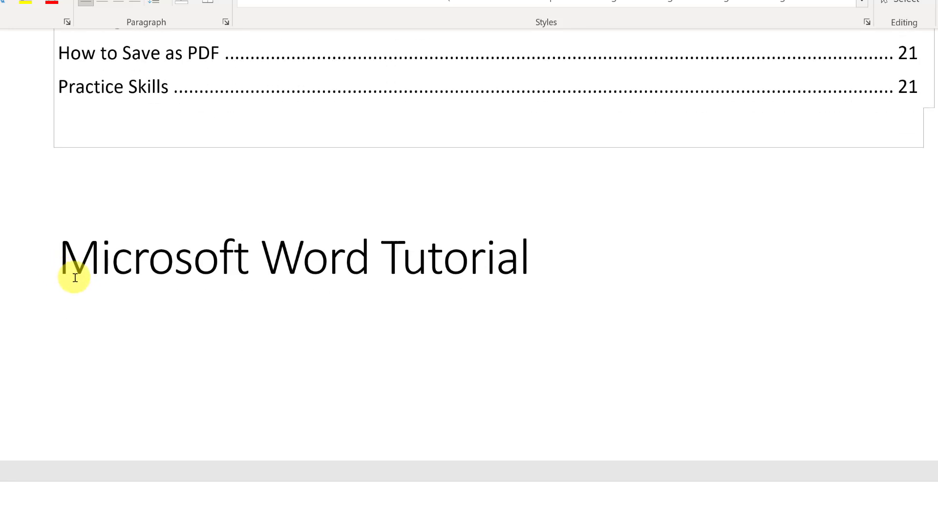
scroll(179, 357, "down", 2)
scroll(178, 354, "down", 3)
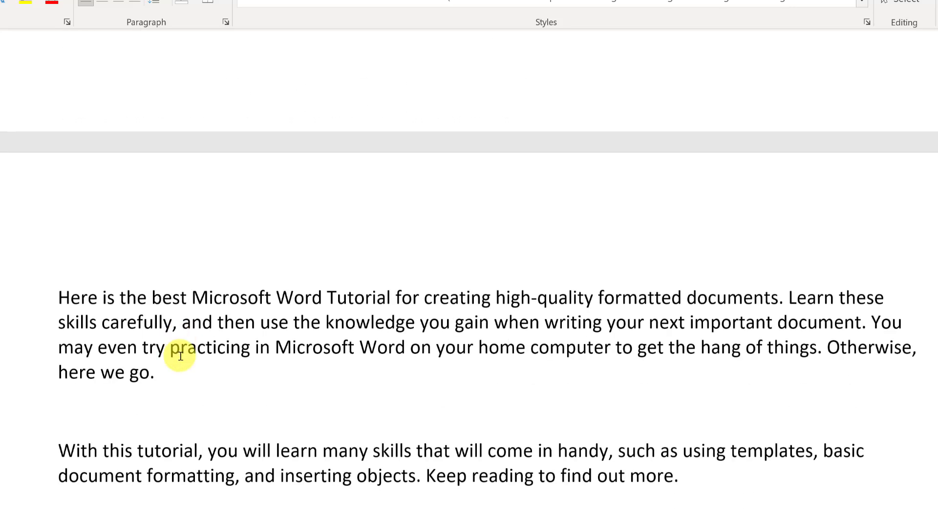
scroll(182, 354, "down", 4)
scroll(186, 358, "down", 5)
scroll(190, 360, "down", 3)
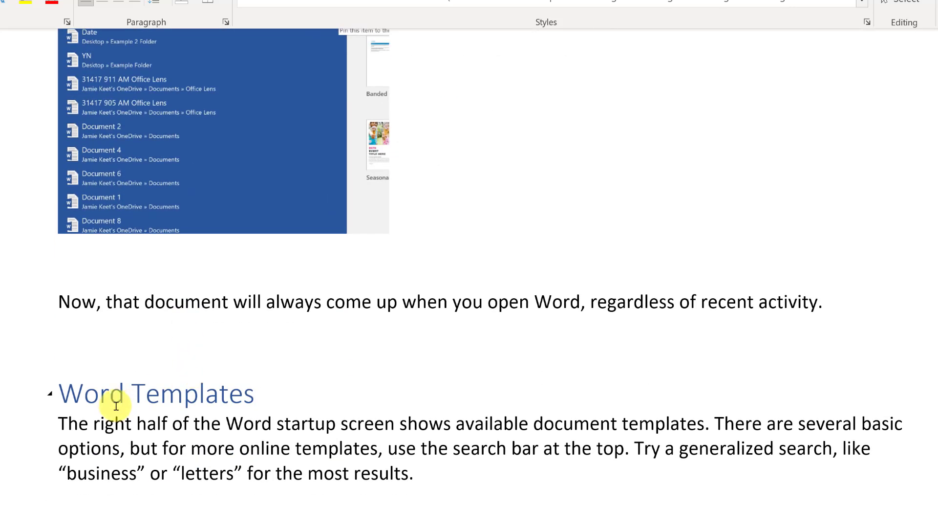
Push the Word Templates heading further down, then update only the table's page numbers.
left_click(64, 395)
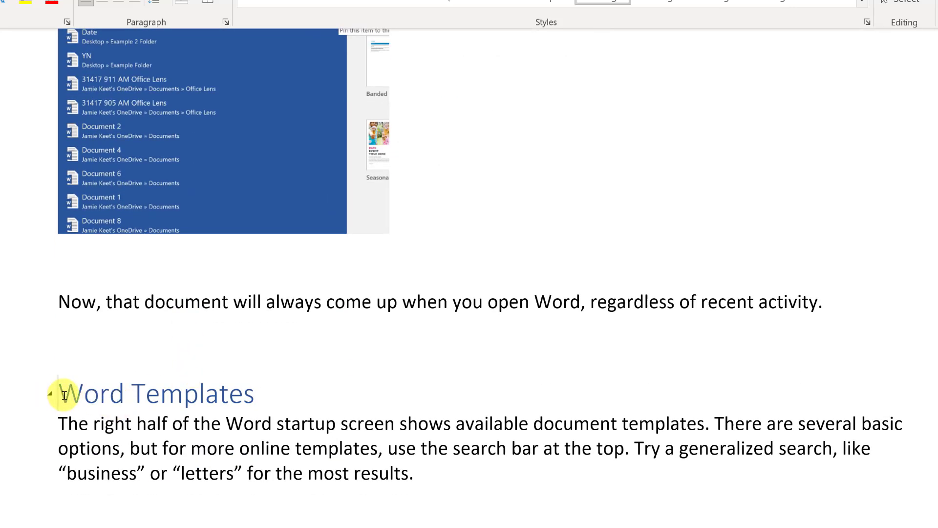
scroll(81, 404, "down", 1)
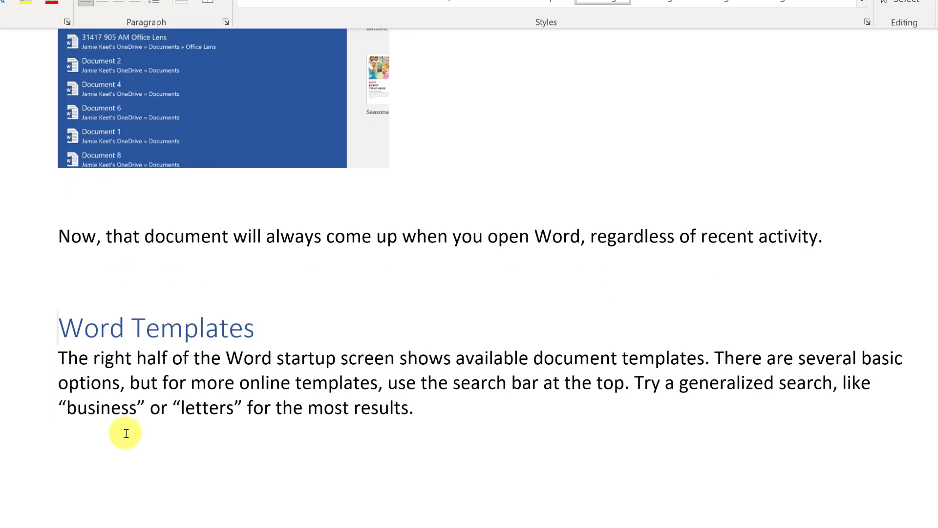
key("Return")
key("Return")
key("Return")
key("Return")
key("Return")
key("Return")
key("Return")
key("Return")
key("Return")
key("Return")
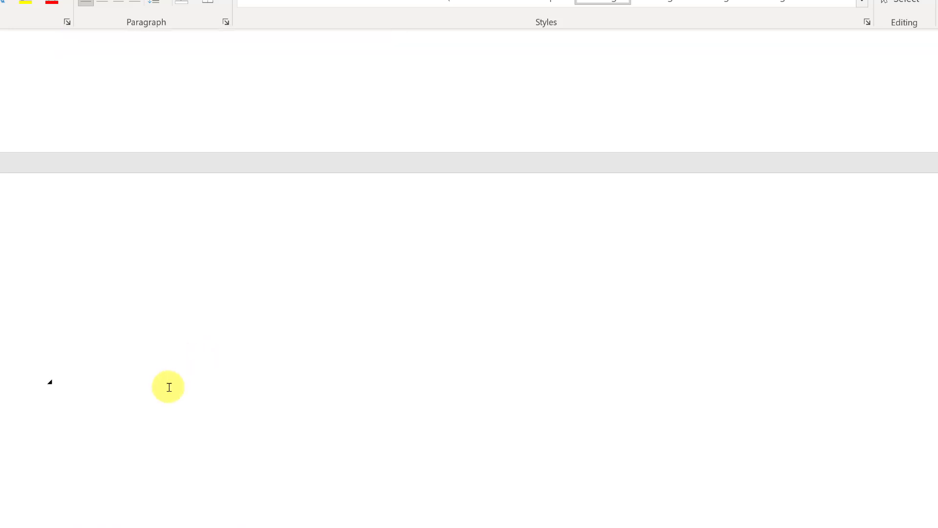
key("BackSpace")
key("BackSpace")
key("BackSpace")
key("BackSpace")
key("BackSpace")
key("BackSpace")
scroll(283, 352, "up", 3)
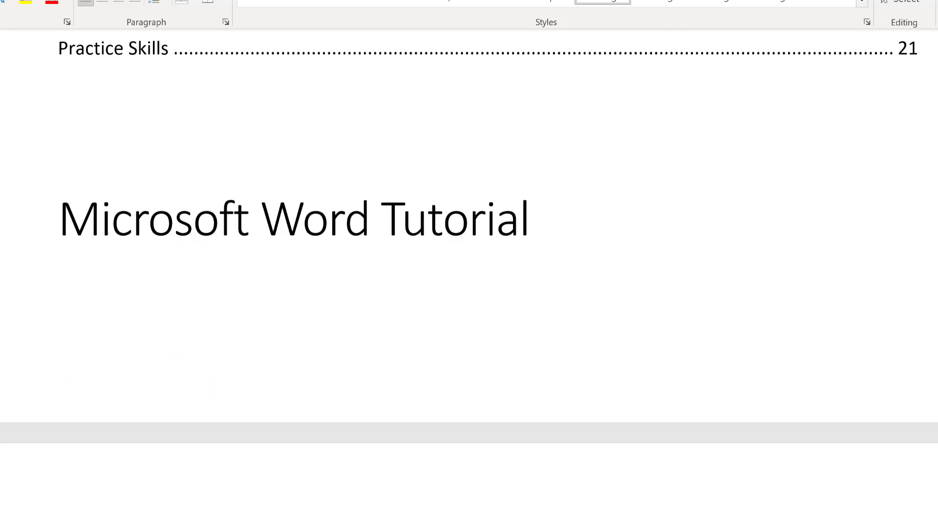
scroll(470, 293, "up", 5)
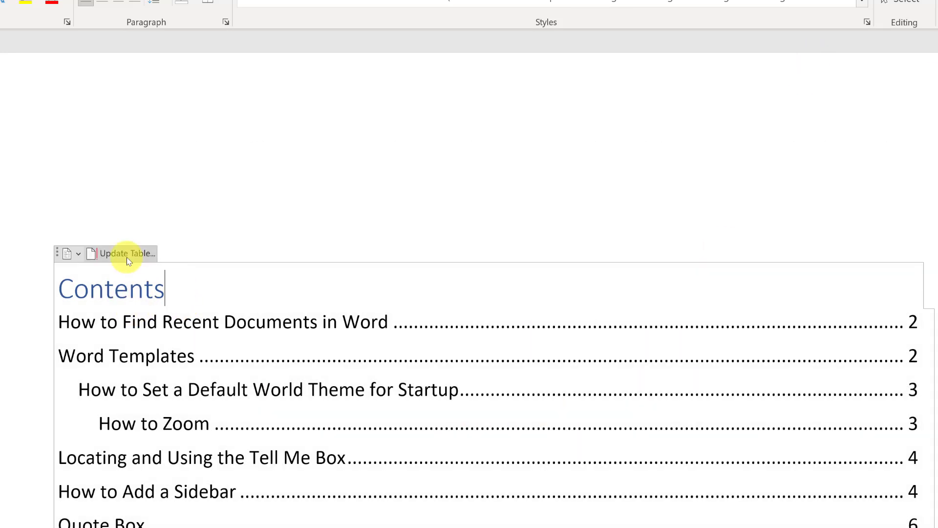
left_click(124, 252)
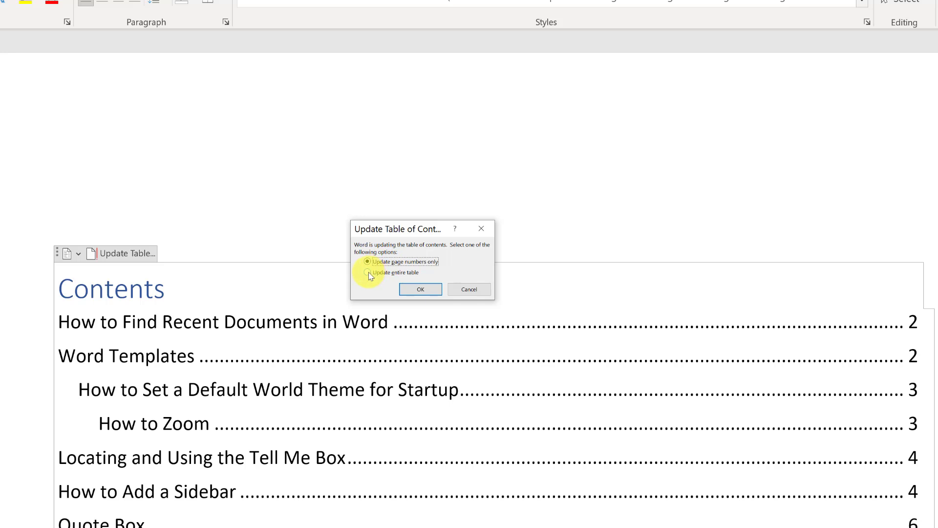
left_click(420, 289)
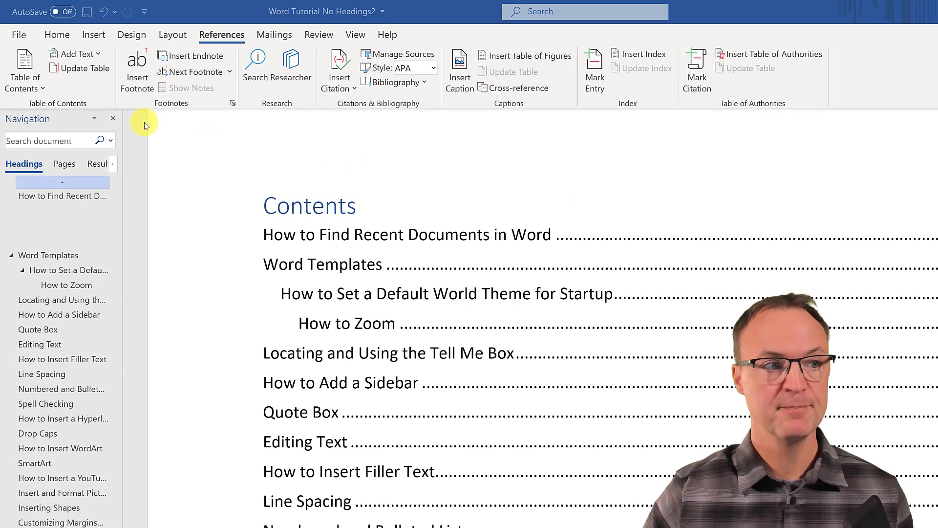
Replace the contents with a custom table set to Show levels 2.
left_click(41, 89)
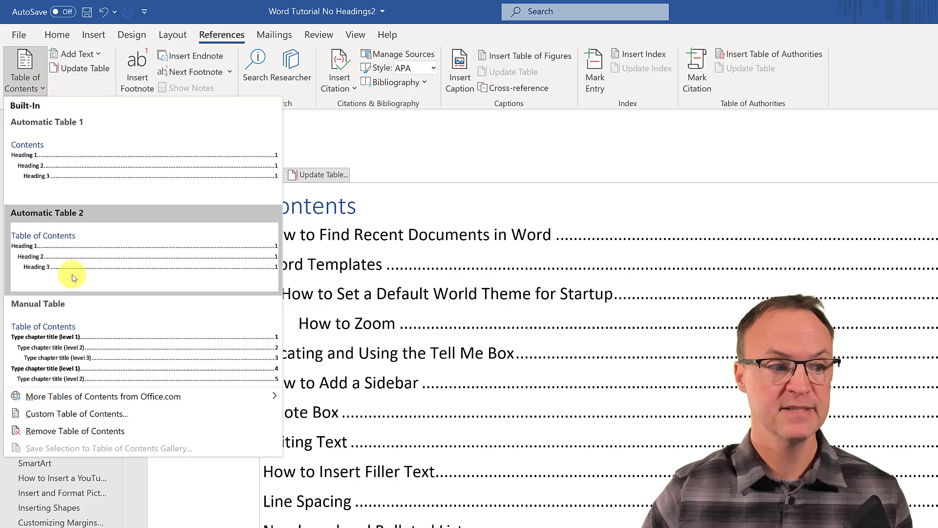
left_click(124, 417)
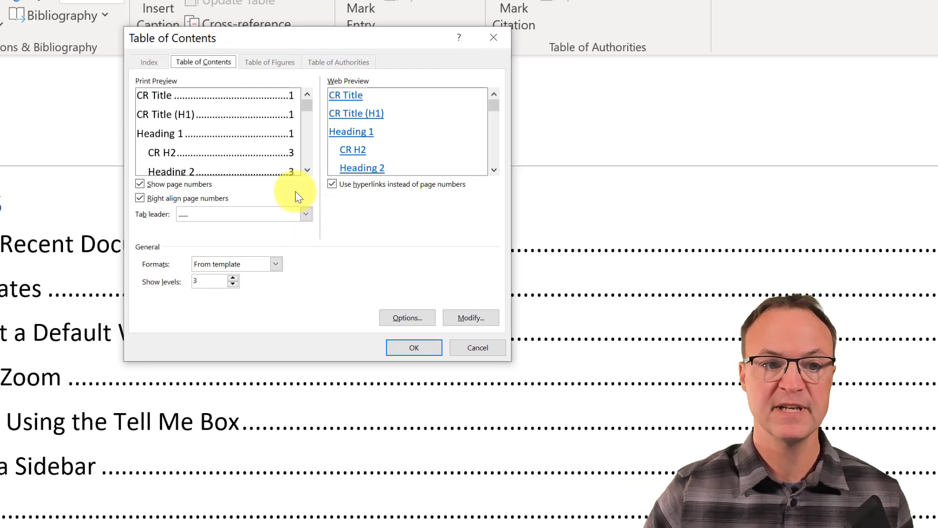
left_click(139, 184)
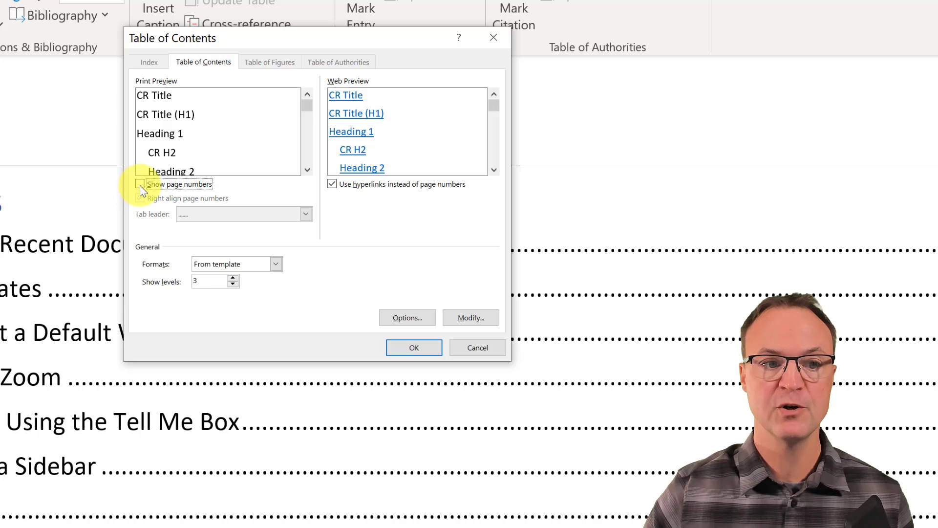
left_click(139, 184)
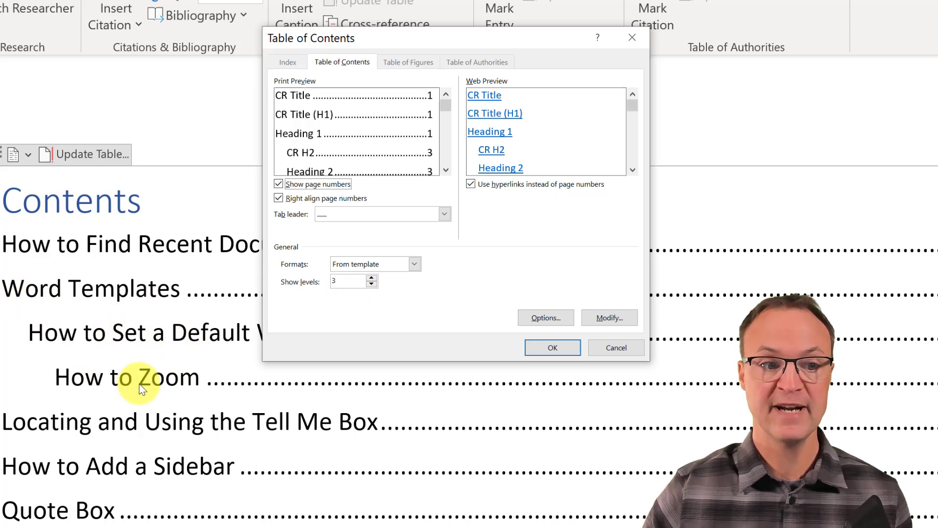
left_click(370, 287)
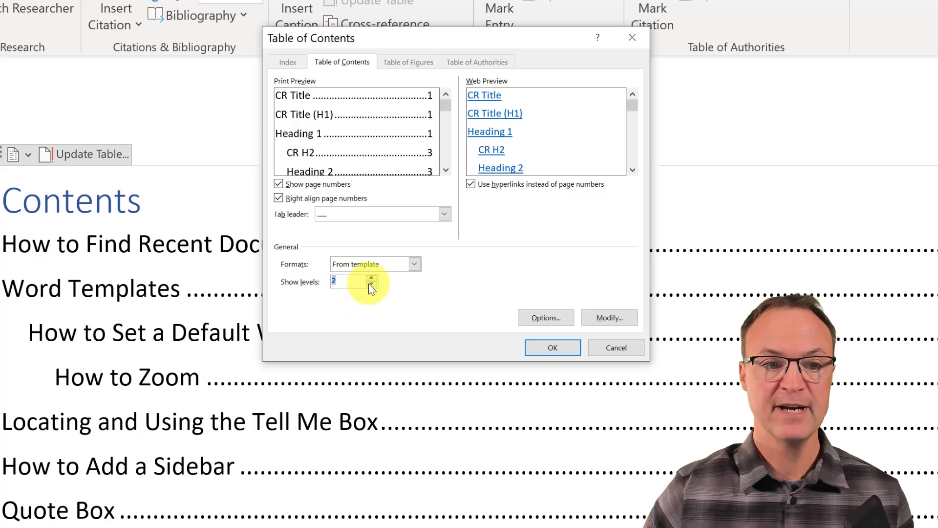
left_click(556, 351)
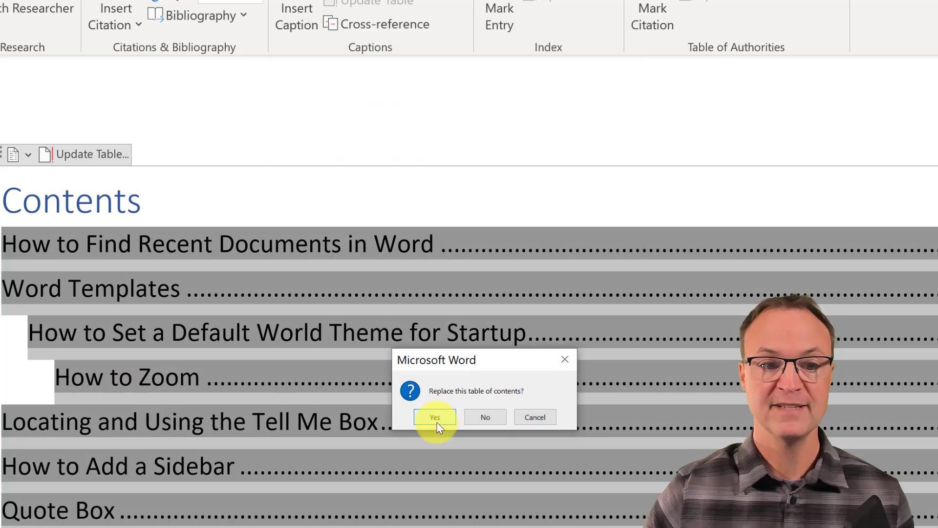
left_click(438, 417)
scroll(362, 350, "up", 10)
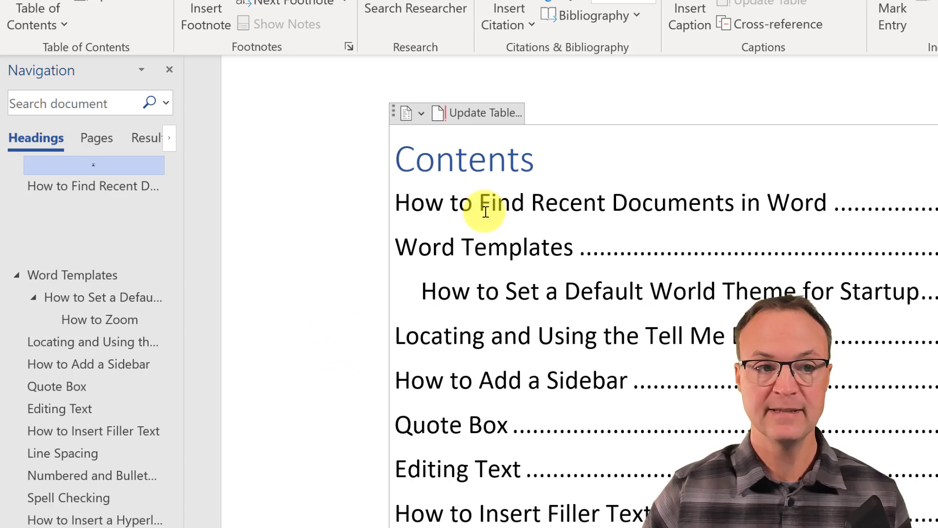
Browse the Table of Contents gallery without changes, then return to the Home tab.
left_click(418, 113)
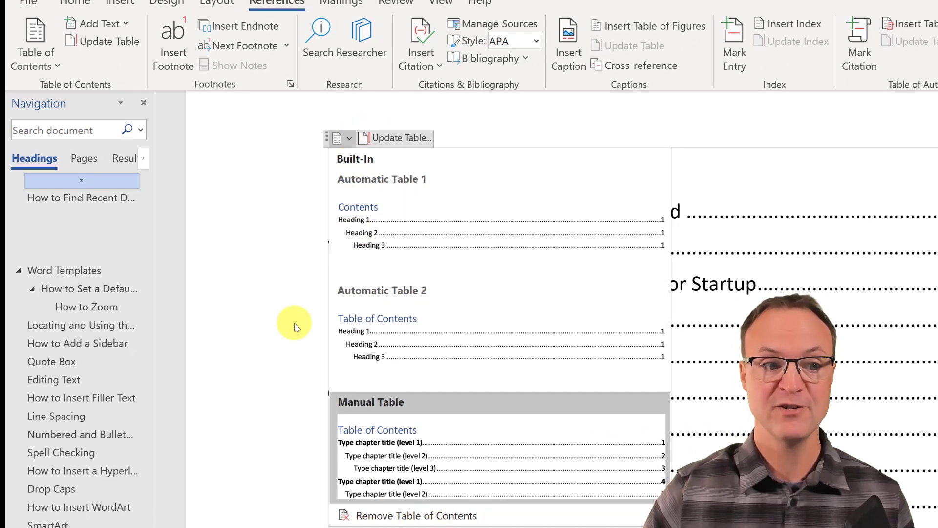
left_click(268, 307)
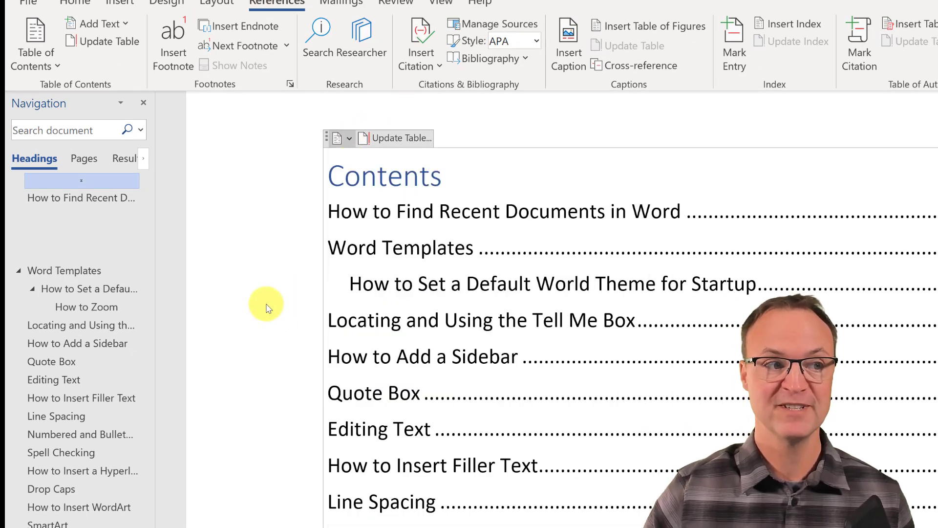
left_click(56, 70)
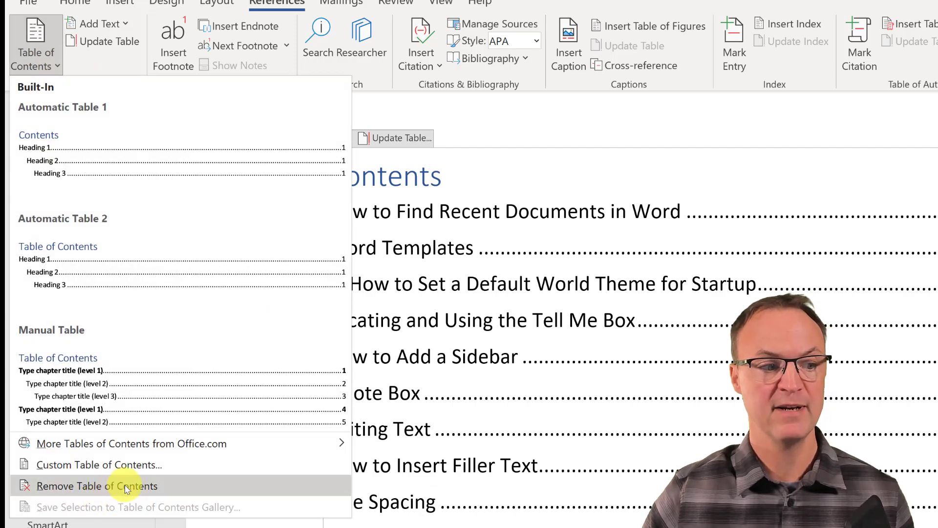
left_click(719, 120)
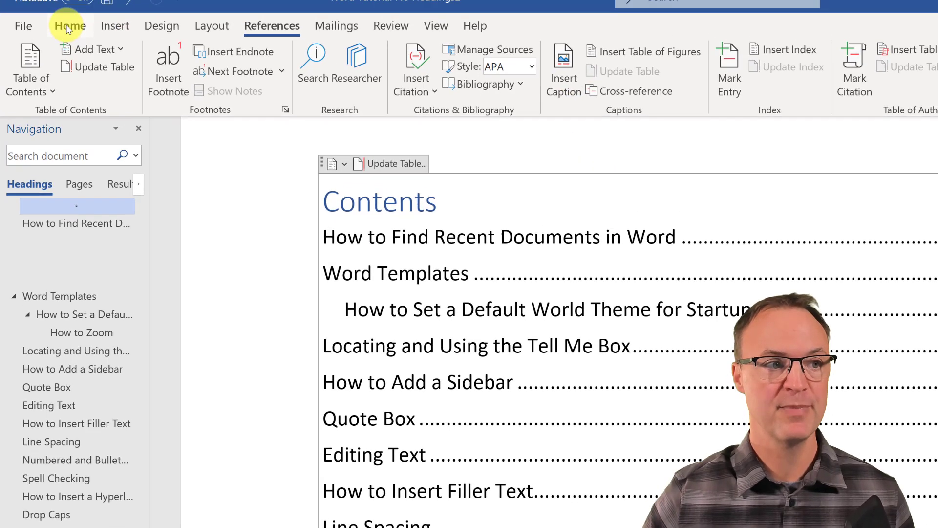
left_click(72, 6)
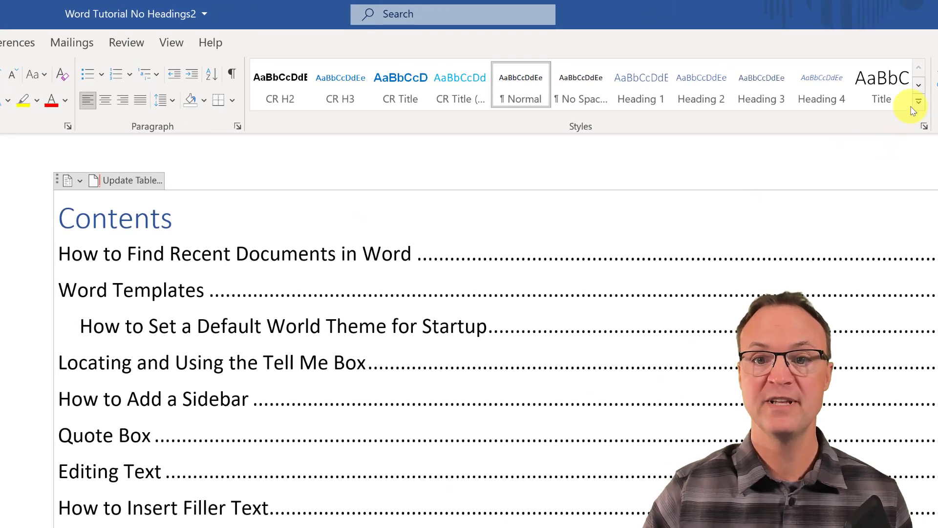
Start a new style, Style1, based on Heading 5 with Style1 as the following style.
left_click(918, 102)
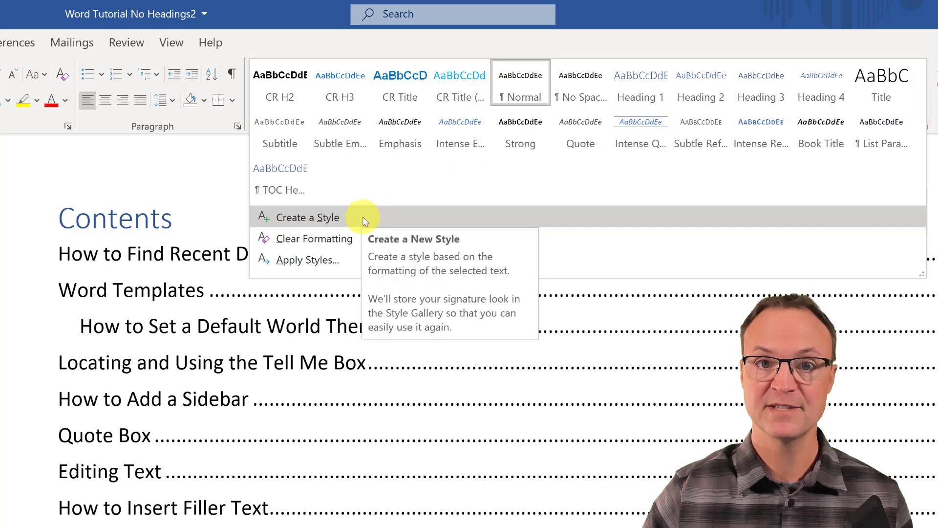
left_click(363, 218)
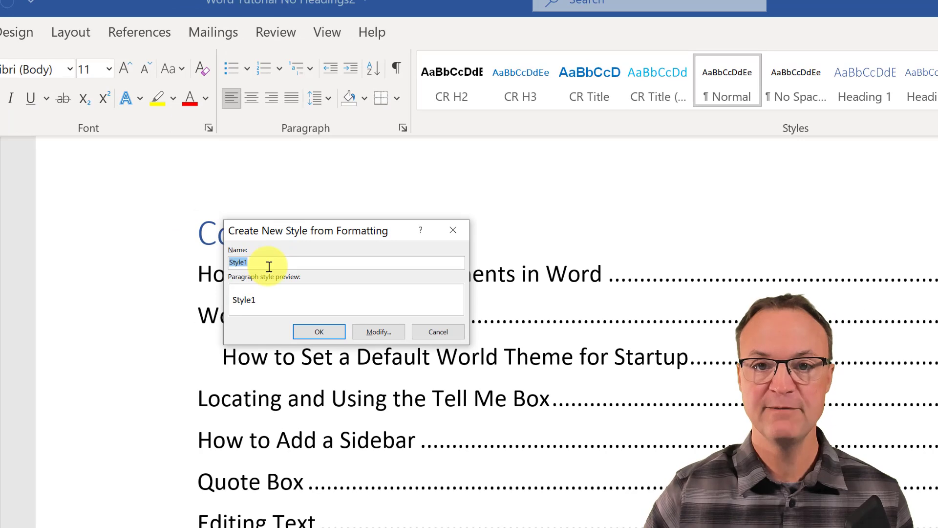
left_click(382, 331)
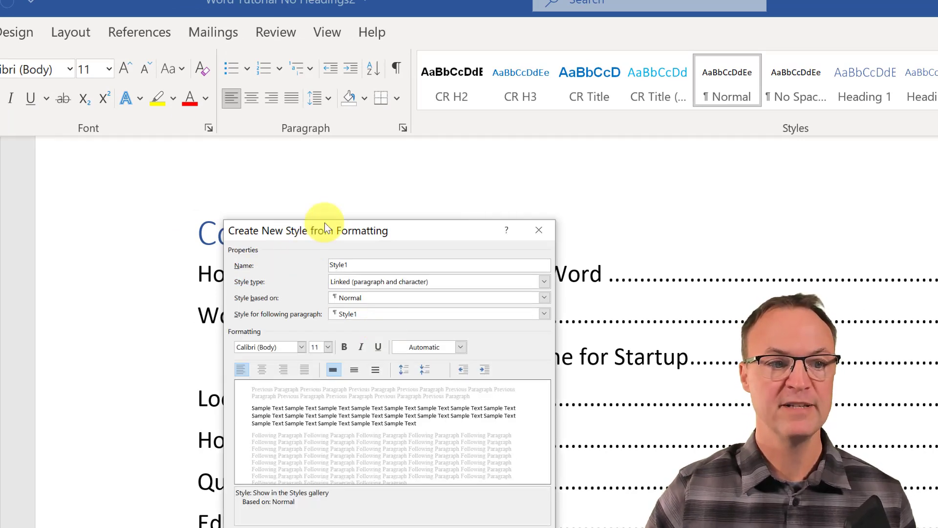
left_click_drag(325, 223, 413, 161)
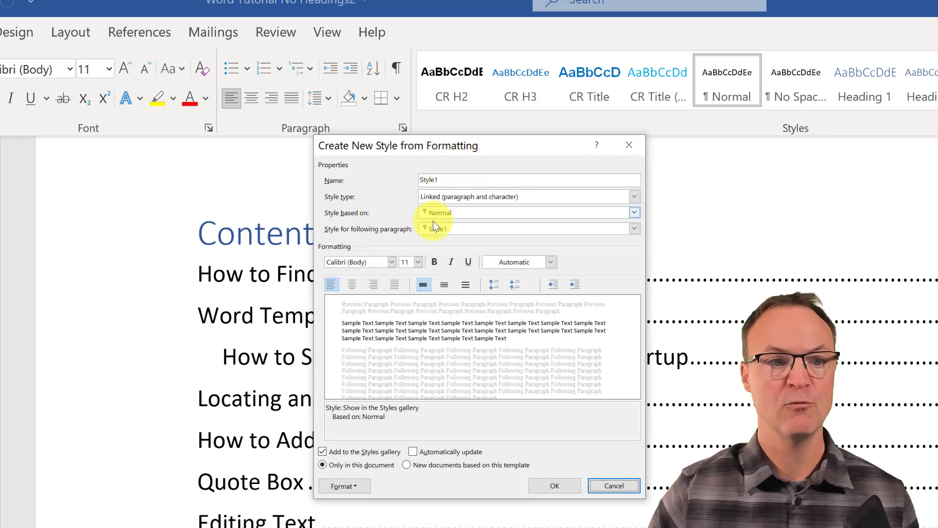
left_click(474, 219)
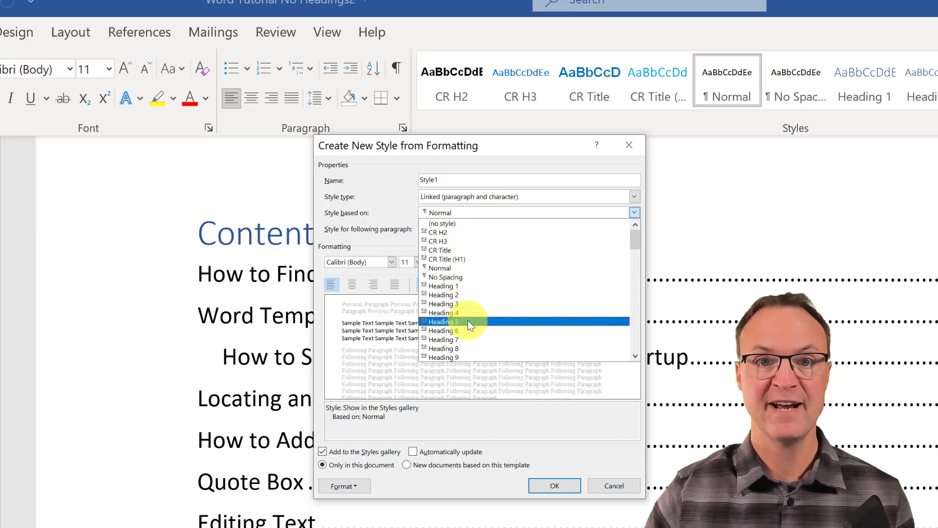
left_click(469, 321)
left_click(457, 228)
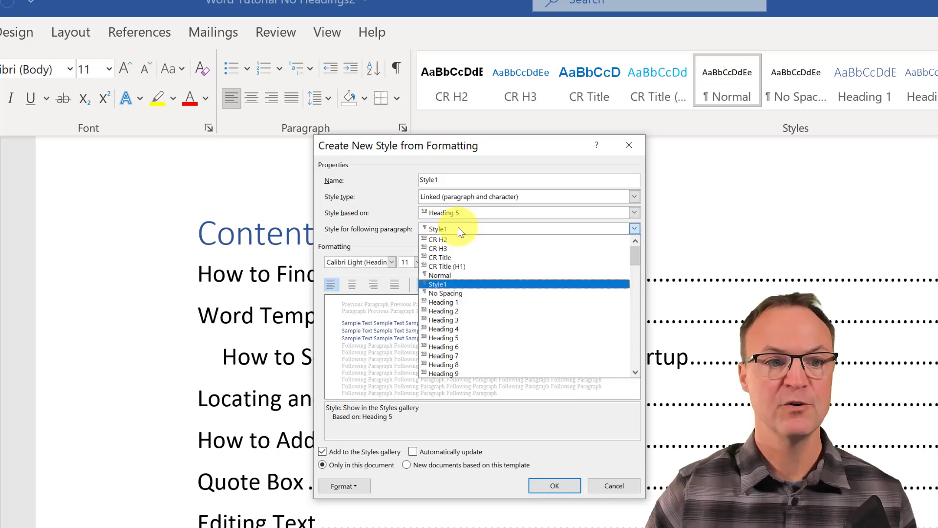
left_click(440, 284)
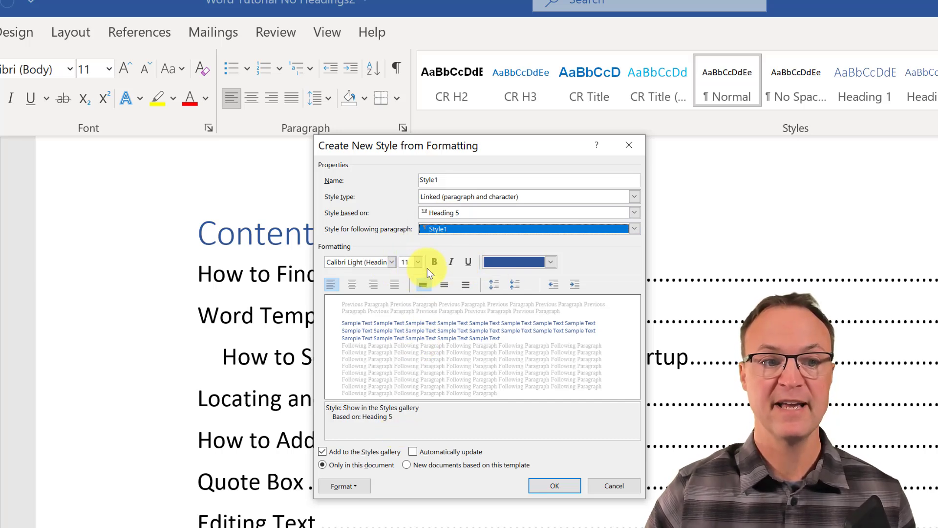
Give Style1 the Algerian font in orange and save it.
left_click(389, 262)
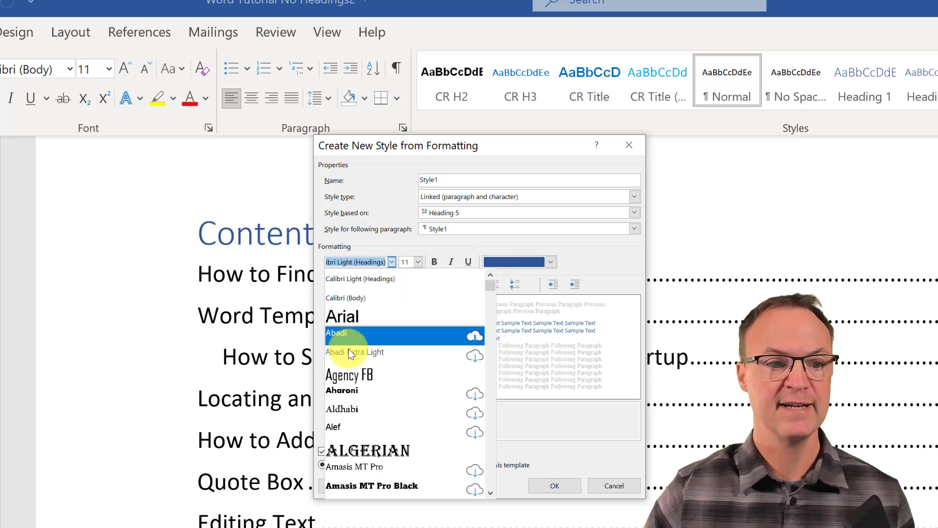
left_click(381, 450)
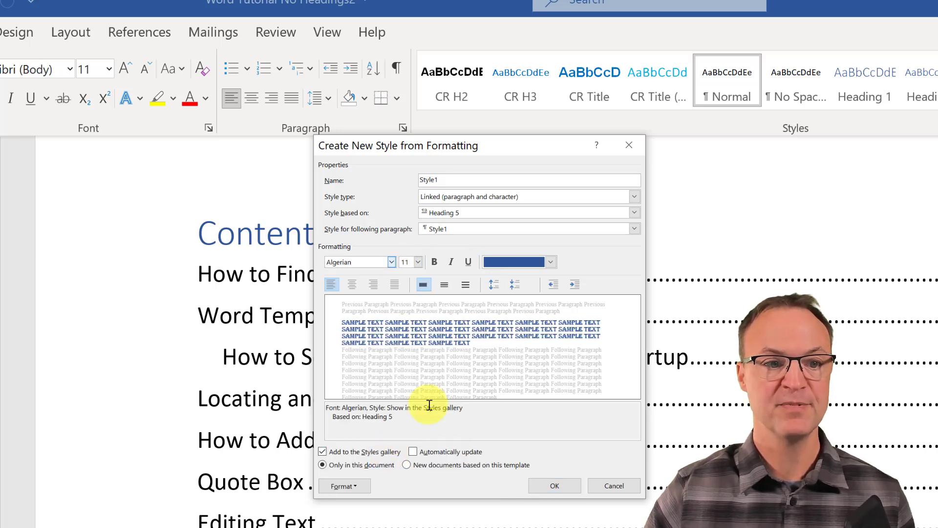
left_click(549, 263)
left_click(570, 327)
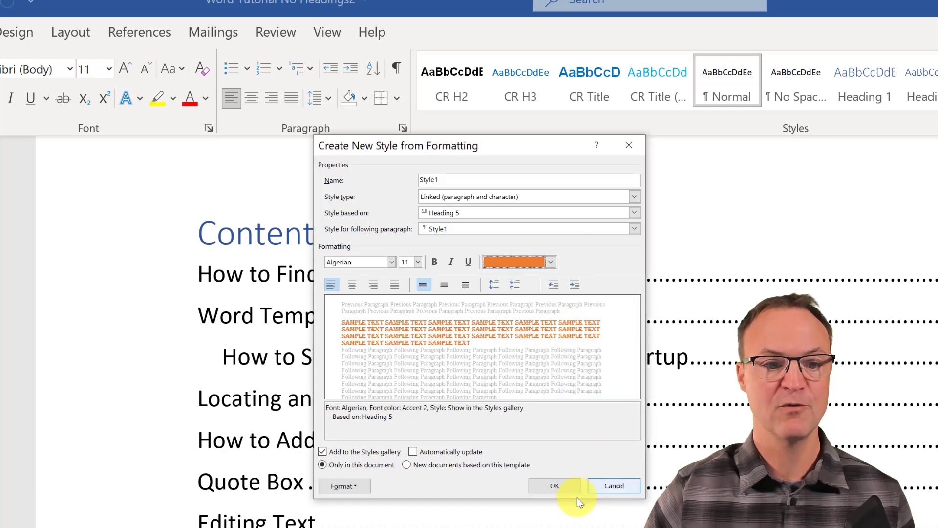
left_click(555, 486)
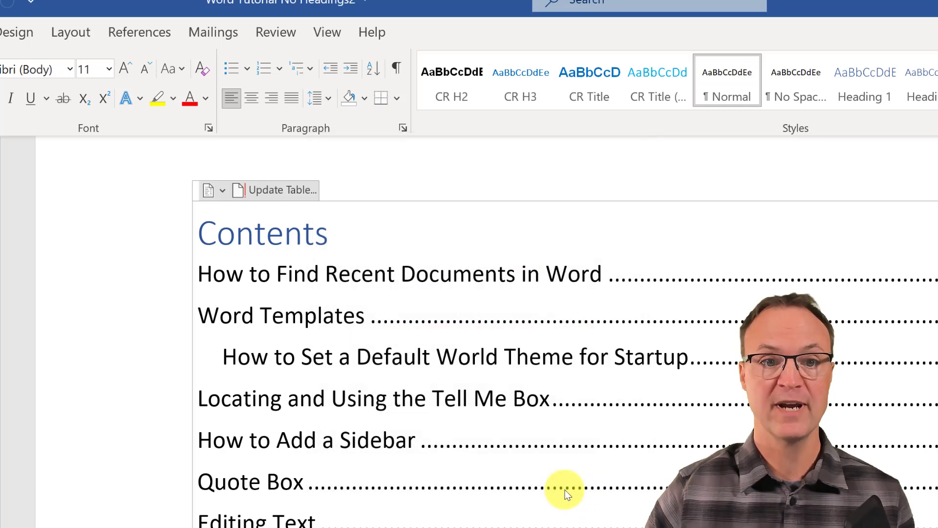
scroll(623, 330, "down", 5)
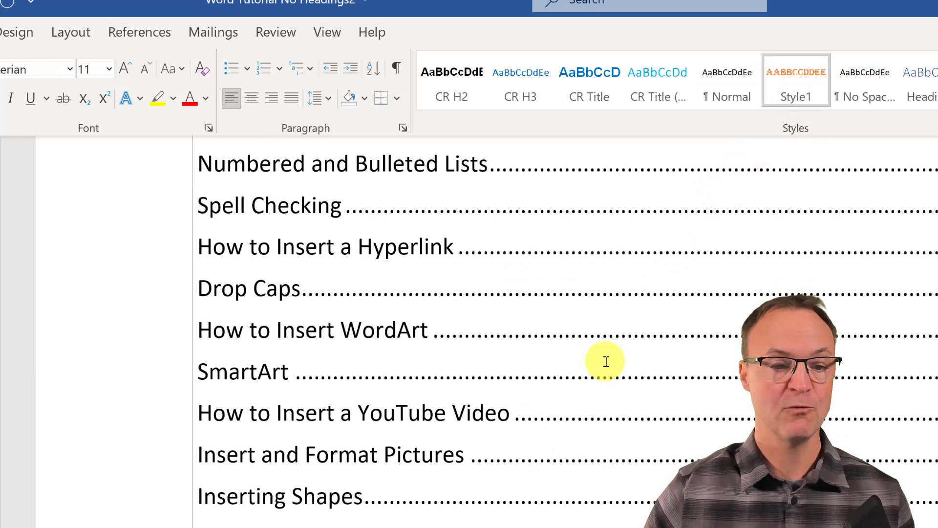
scroll(366, 444, "down", 5)
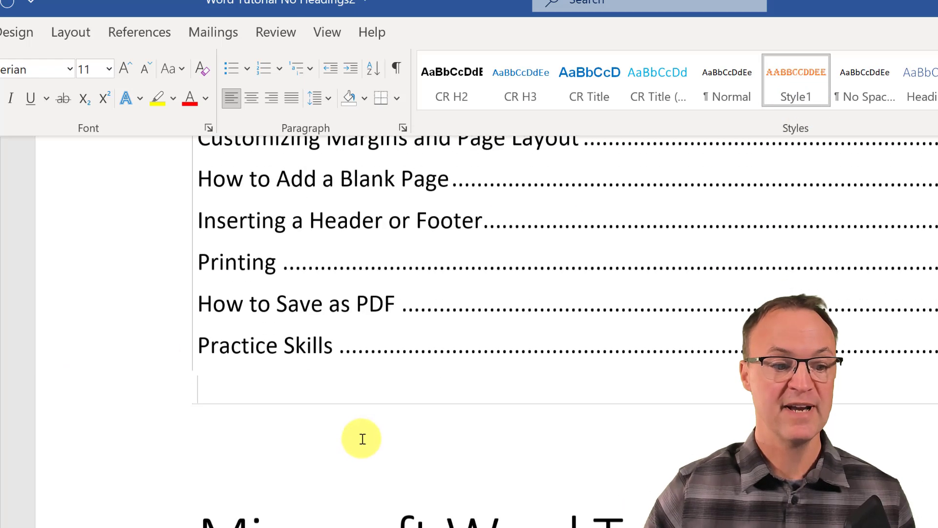
scroll(363, 438, "down", 5)
scroll(308, 381, "up", 1)
scroll(275, 411, "down", 1)
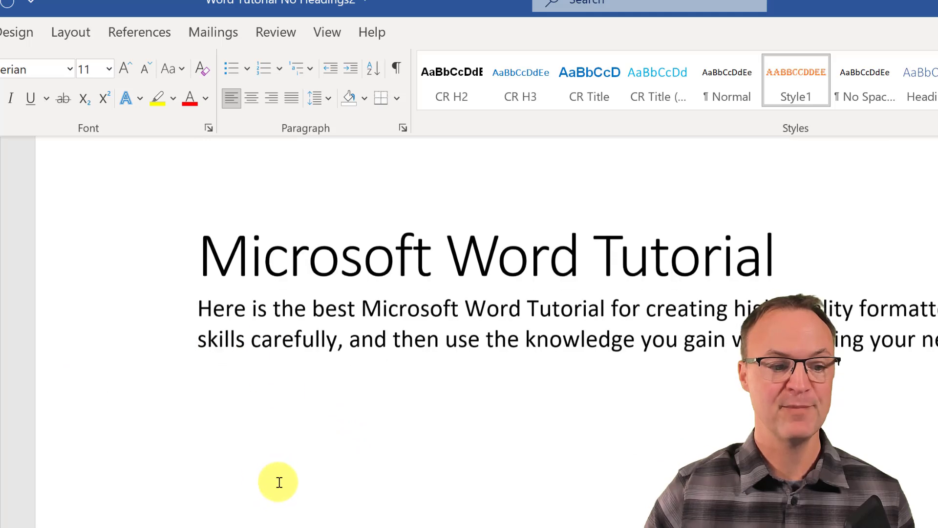
scroll(279, 482, "down", 3)
scroll(283, 471, "down", 2)
scroll(209, 448, "down", 3)
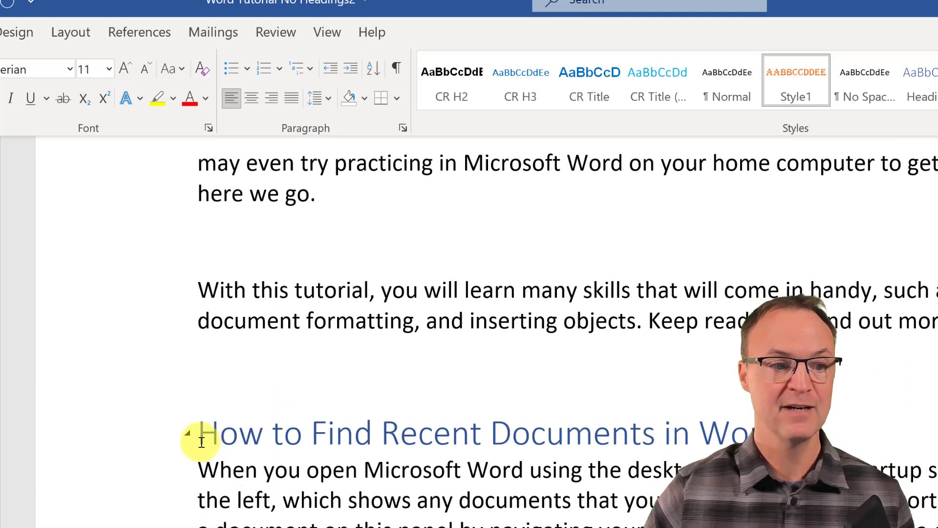
Apply Style1 to the 'How to Find Recent Documents in Word' heading.
left_click(198, 433)
left_click(798, 93)
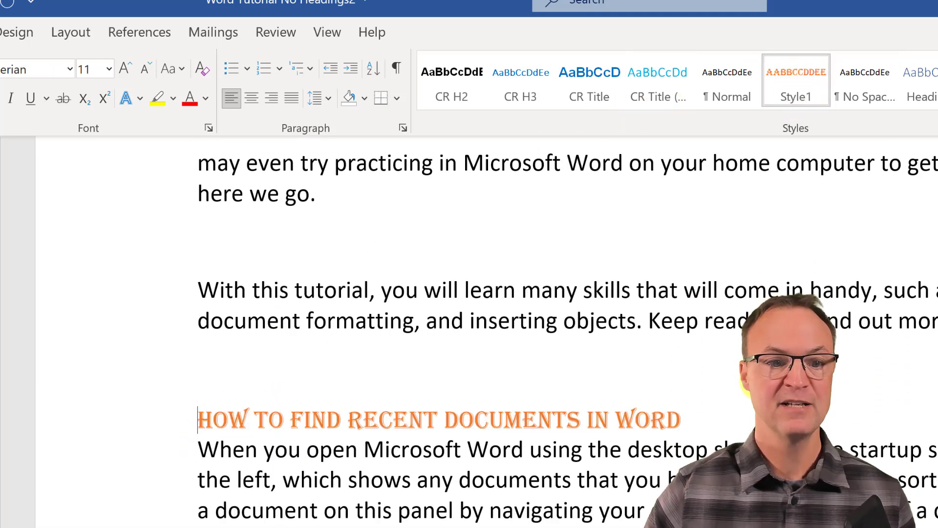